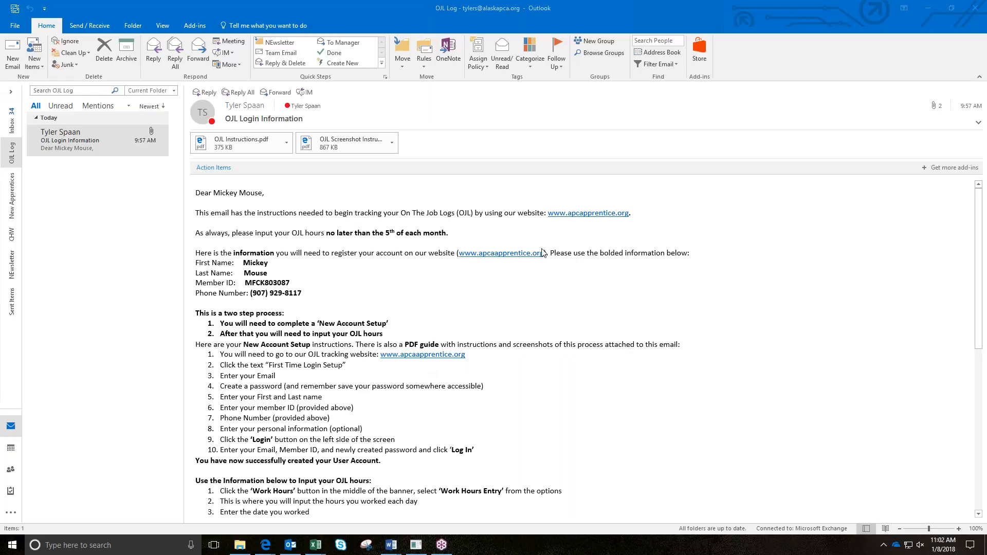
{"action": "left_click", "coordinate": [582, 214]}
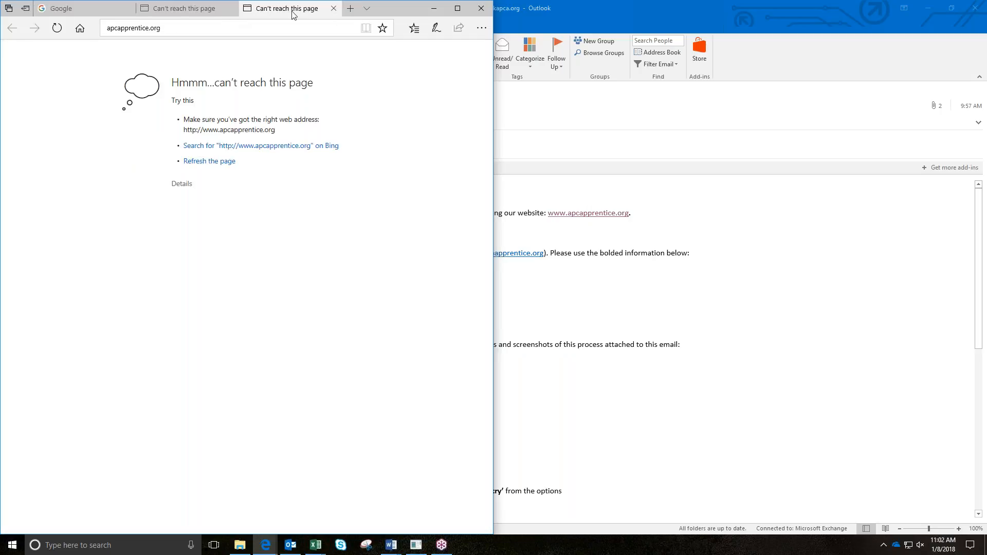
Step: Close the error tab, load apcaapprentice.org, and place Edge beside the Outlook email
{"action": "left_click", "coordinate": [334, 8]}
{"action": "left_click", "coordinate": [141, 28]}
{"action": "key", "text": "Return"}
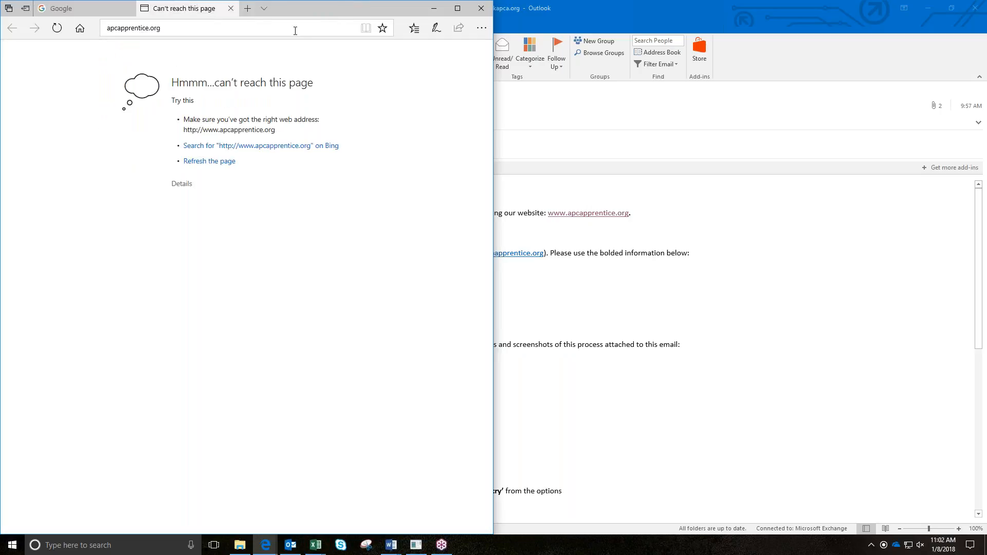
{"action": "left_click", "coordinate": [295, 30]}
{"action": "type", "text": "apcaapprentice.org"}
{"action": "key", "text": "Return"}
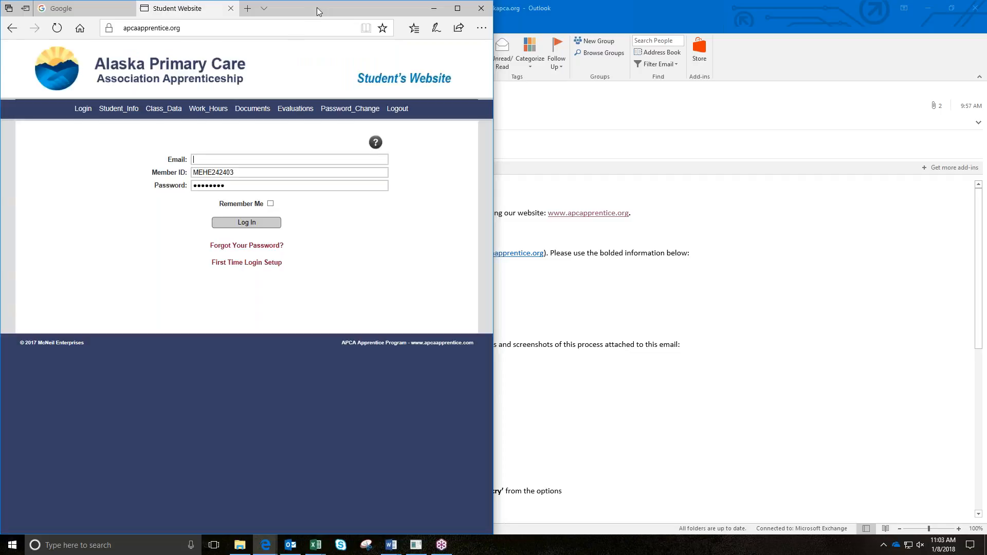
{"action": "left_click_drag", "start_coordinate": [316, 7], "coordinate": [0, 77]}
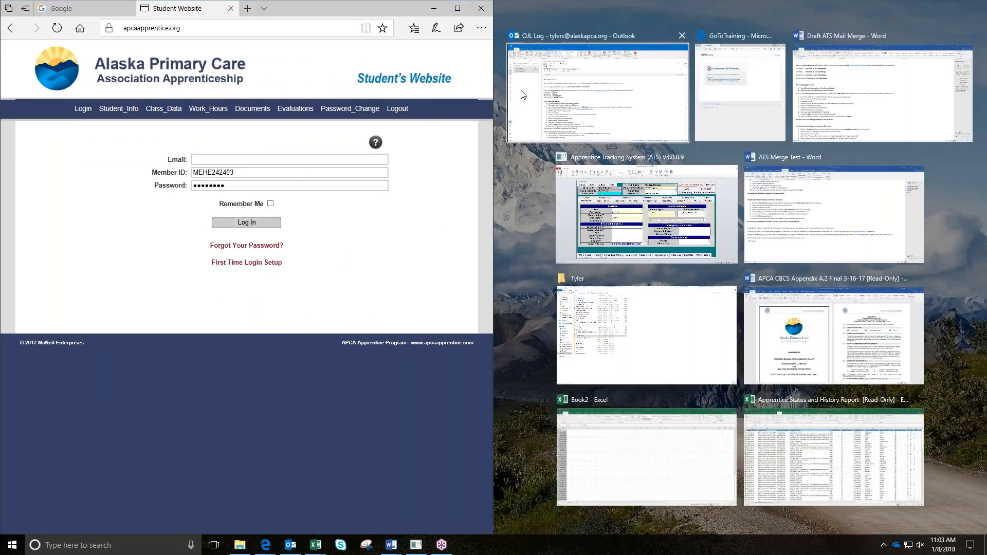
{"action": "left_click", "coordinate": [669, 123]}
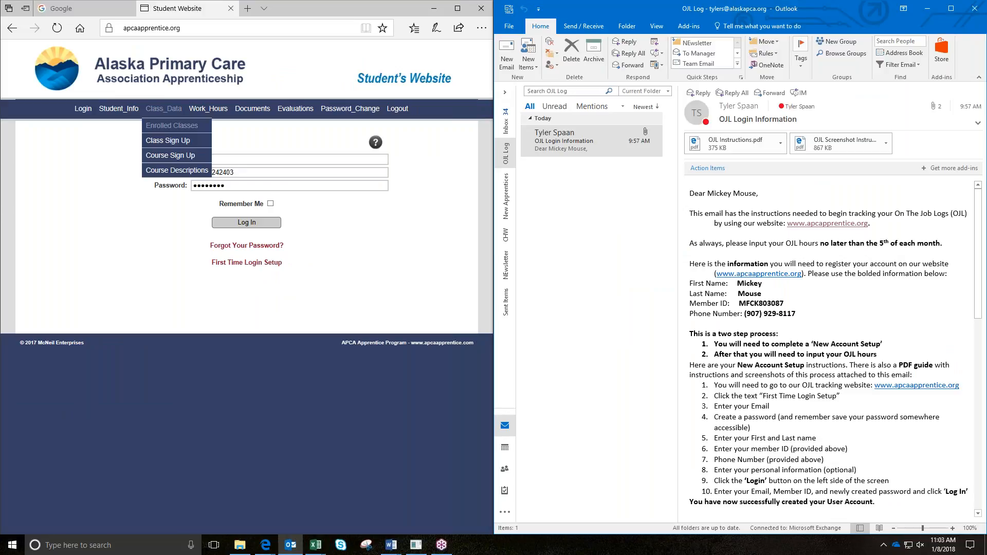
Step: Delete the autofilled Member ID and Password from the login form
{"action": "left_click", "coordinate": [257, 173]}
{"action": "left_click_drag", "start_coordinate": [234, 173], "coordinate": [126, 179]}
{"action": "key", "text": "BackSpace"}
{"action": "left_click", "coordinate": [263, 160]}
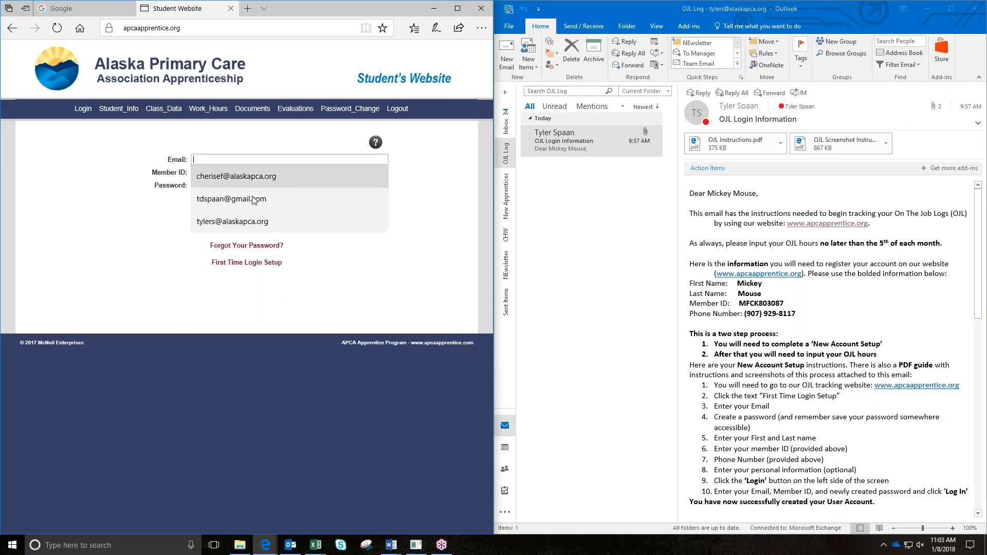
{"action": "left_click", "coordinate": [148, 174]}
{"action": "left_click_drag", "start_coordinate": [271, 186], "coordinate": [195, 186]}
{"action": "key", "text": "BackSpace"}
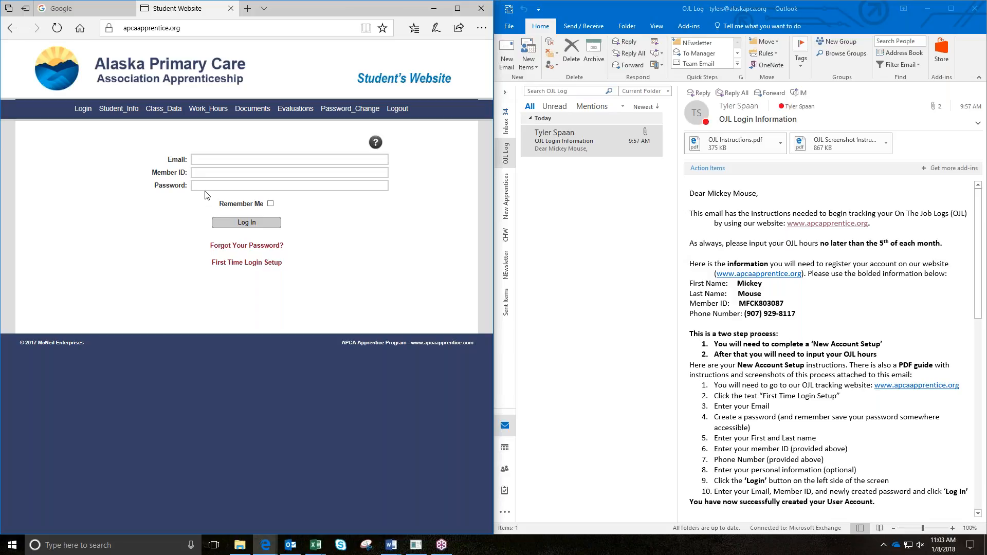
Step: Scroll the Outlook email down to read the New Account Setup steps
{"action": "left_click", "coordinate": [871, 320]}
{"action": "scroll", "coordinate": [854, 288], "scroll_direction": "down", "scroll_amount": 3}
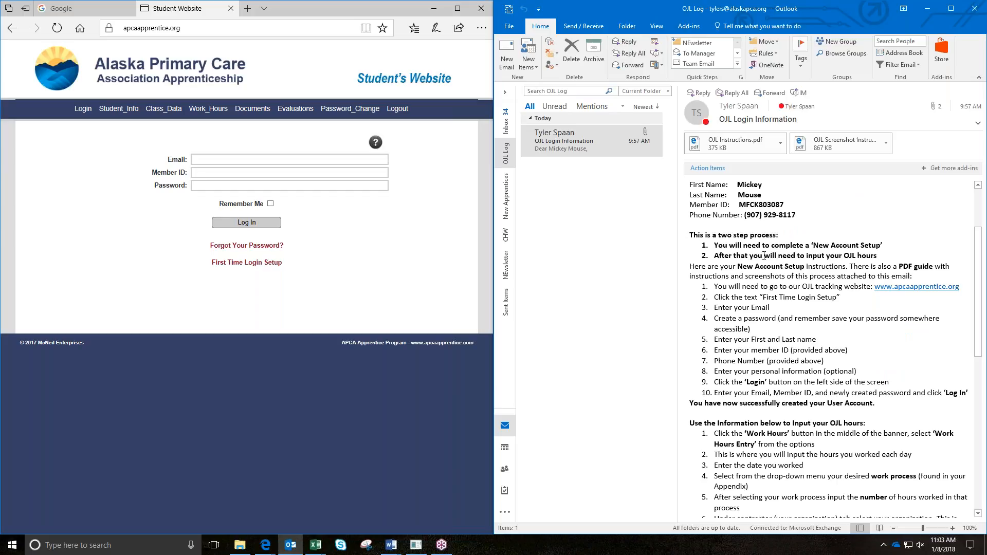
{"action": "scroll", "coordinate": [751, 247], "scroll_direction": "down", "scroll_amount": 1}
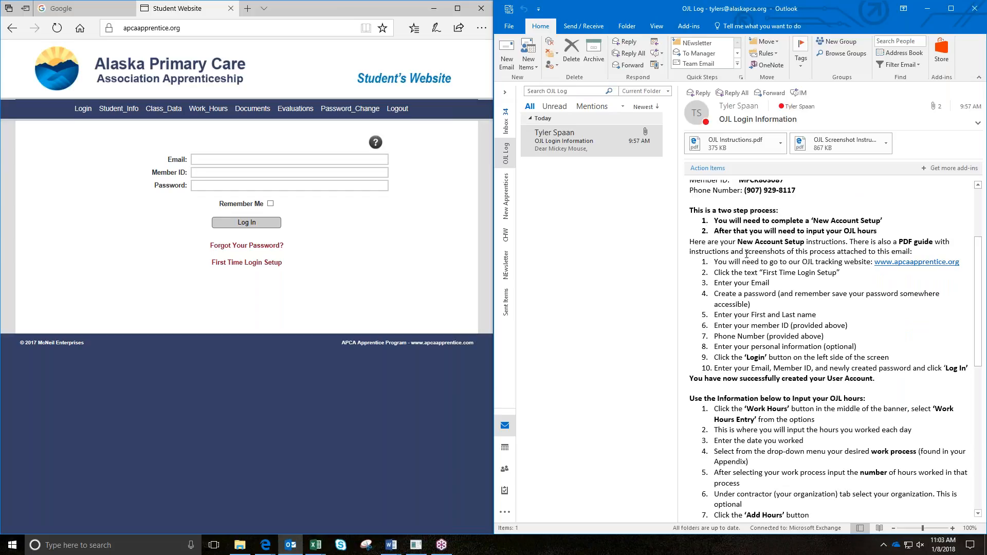
{"action": "scroll", "coordinate": [748, 252], "scroll_direction": "down", "scroll_amount": 1}
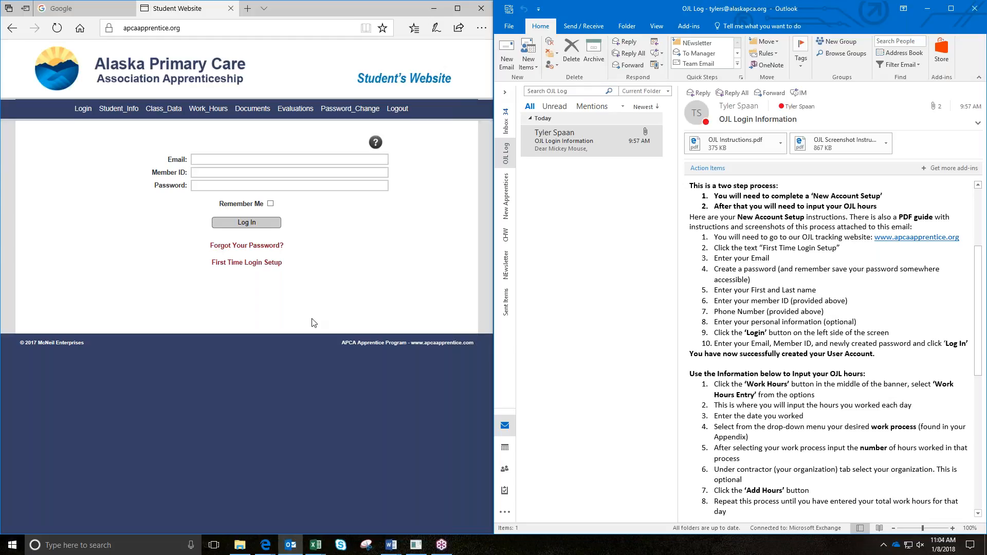
Step: Open First Time Login Setup and clear its autofilled Email and Password fields
{"action": "left_click", "coordinate": [268, 265]}
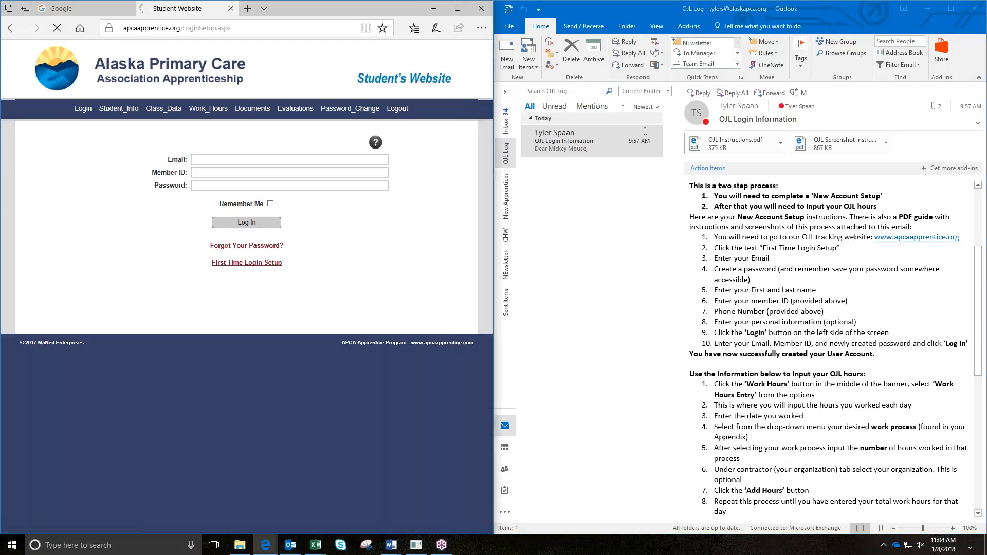
{"action": "left_click", "coordinate": [251, 164]}
{"action": "key", "text": "ctrl+a"}
{"action": "key", "text": "BackSpace"}
{"action": "key", "text": "Tab"}
{"action": "key", "text": "BackSpace"}
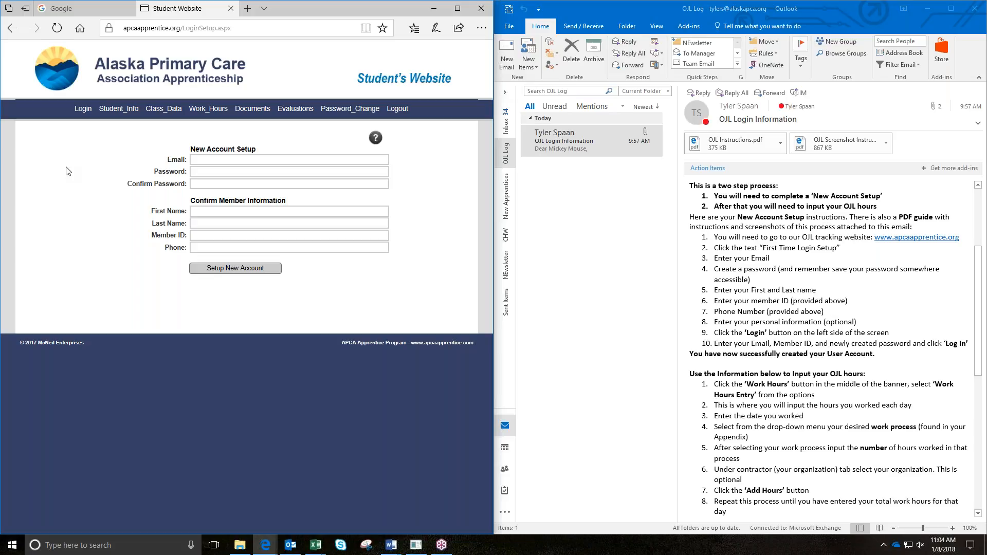
{"action": "left_click", "coordinate": [782, 291]}
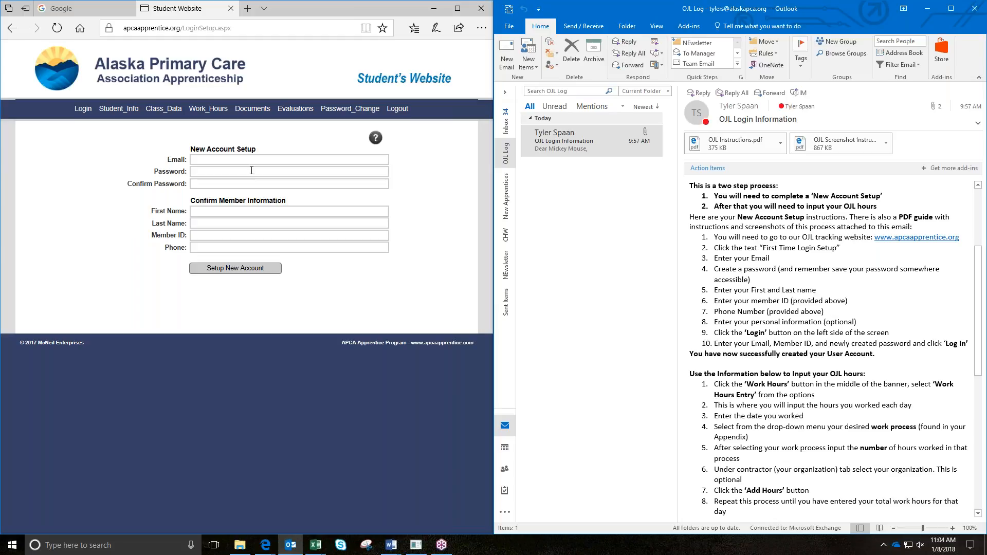
{"action": "scroll", "coordinate": [832, 282], "scroll_direction": "up", "scroll_amount": 5}
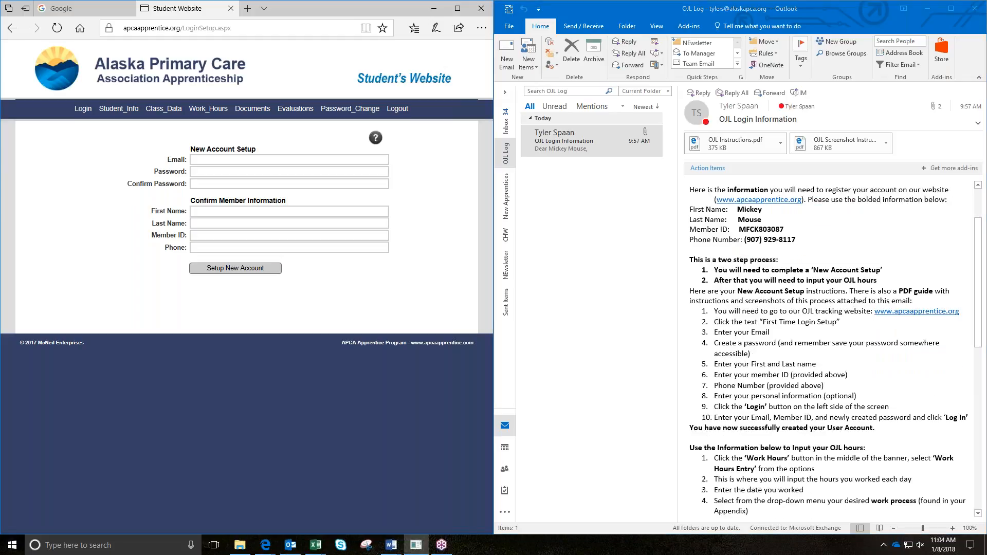
Step: Enter the apprentice's account email, password and password confirmation
{"action": "left_click", "coordinate": [226, 160]}
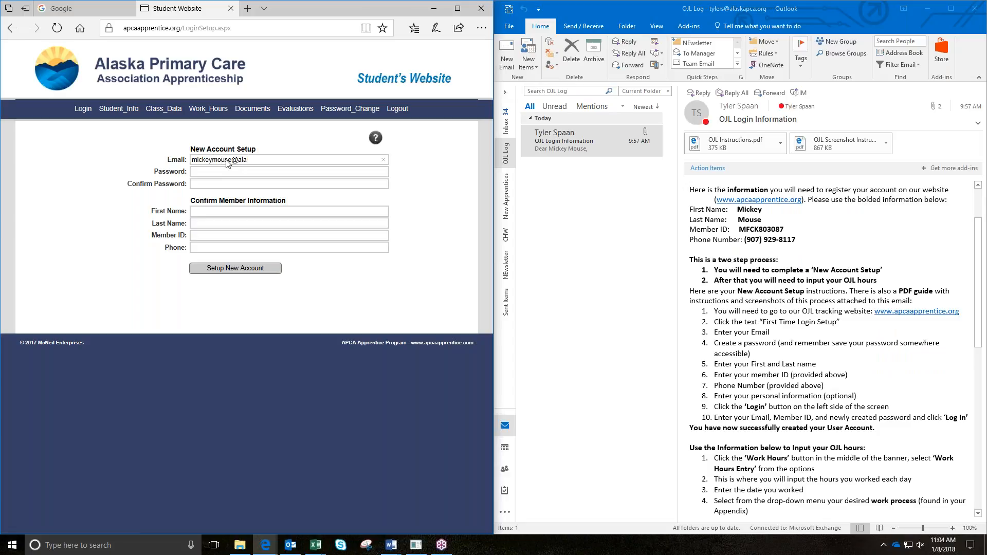
{"action": "type", "text": "••••"}
{"action": "key", "text": "ctrl+a"}
{"action": "type", "text": "••••••••"}
{"action": "key", "text": "Tab"}
{"action": "type", "text": "••••••••"}
Step: Type the apprentice's name and paste the member ID copied from the email
{"action": "left_click", "coordinate": [247, 215]}
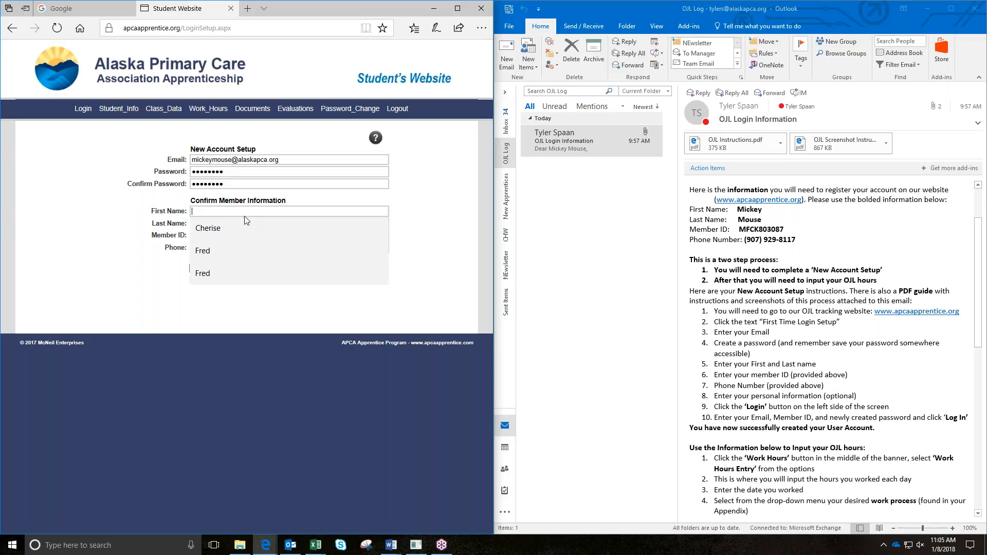
{"action": "type", "text": "Mickey"}
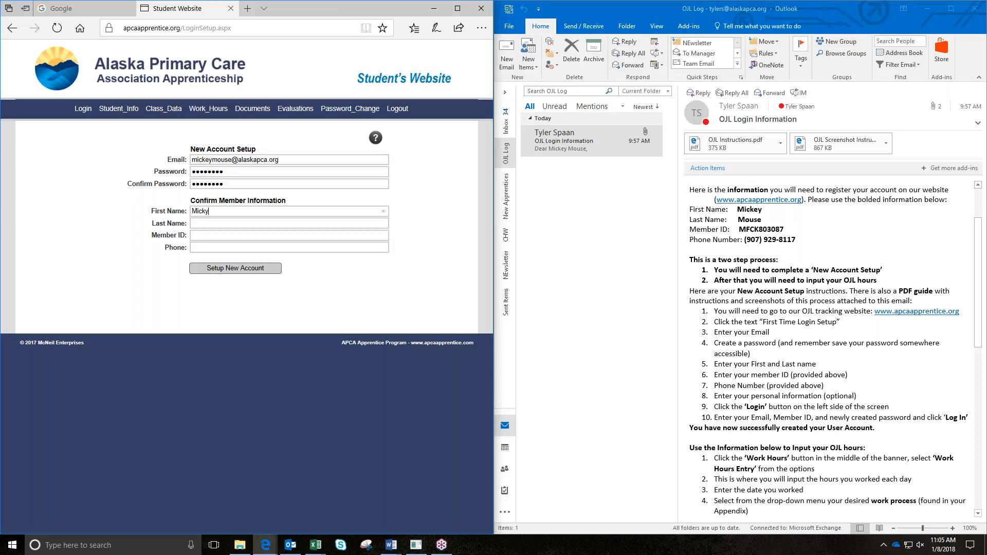
{"action": "type", "text": "Mouse"}
{"action": "left_click", "coordinate": [798, 230]}
{"action": "left_click_drag", "start_coordinate": [787, 230], "coordinate": [738, 230]}
{"action": "right_click", "coordinate": [756, 231]}
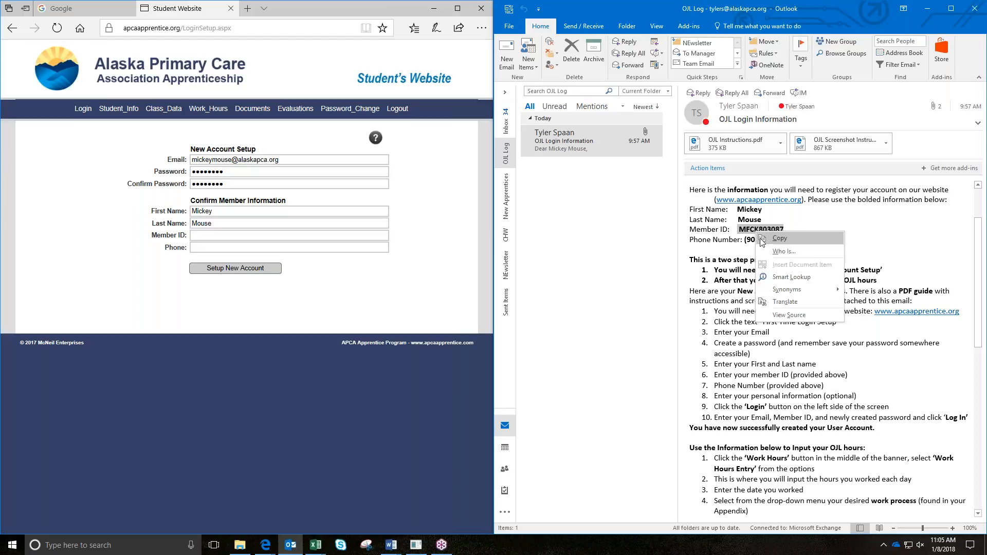
{"action": "left_click", "coordinate": [768, 239]}
{"action": "right_click", "coordinate": [209, 232]}
{"action": "left_click", "coordinate": [220, 255]}
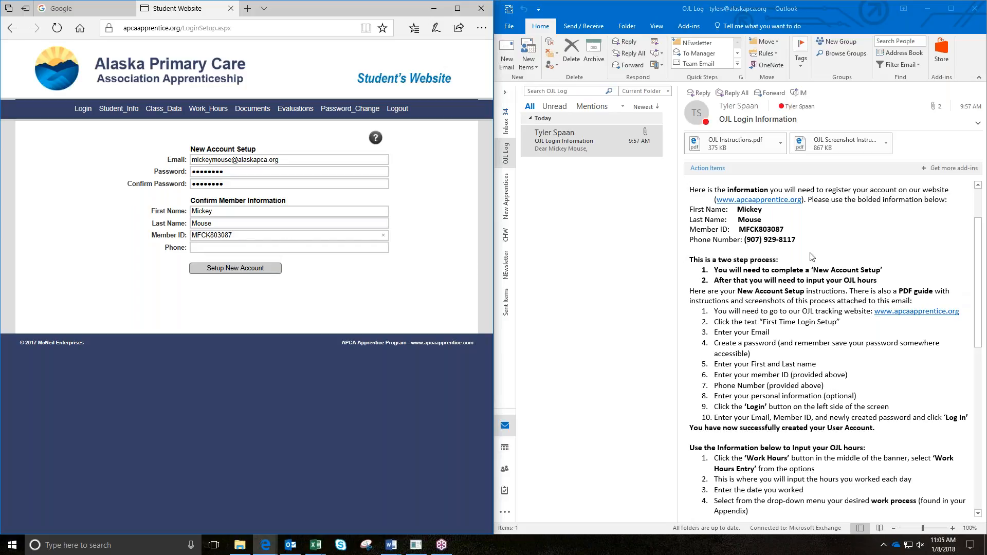
Step: Copy the phone number from the email into the Phone field
{"action": "left_click_drag", "start_coordinate": [796, 240], "coordinate": [745, 240]}
{"action": "right_click", "coordinate": [754, 242]}
{"action": "left_click", "coordinate": [767, 250]}
{"action": "left_click", "coordinate": [198, 247]}
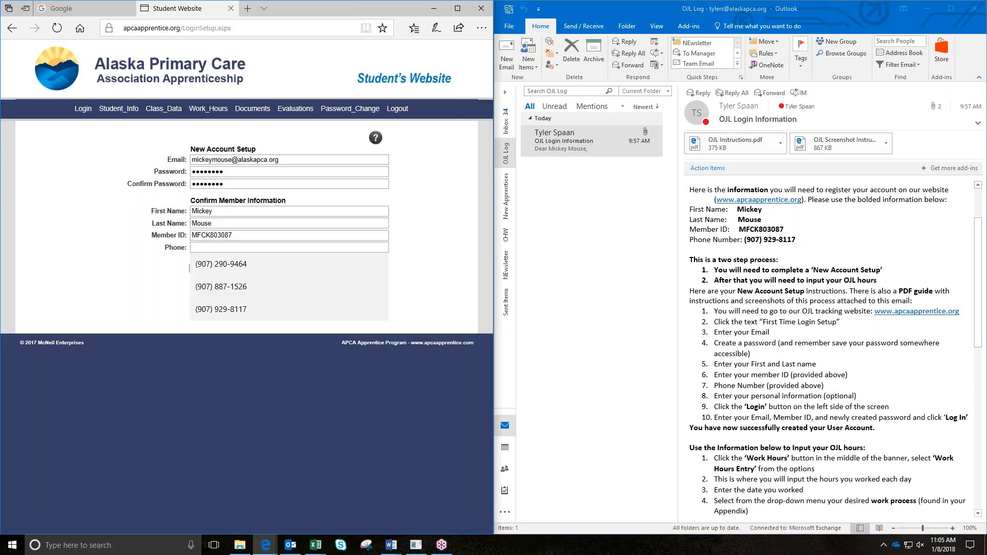
{"action": "key", "text": "ctrl+v"}
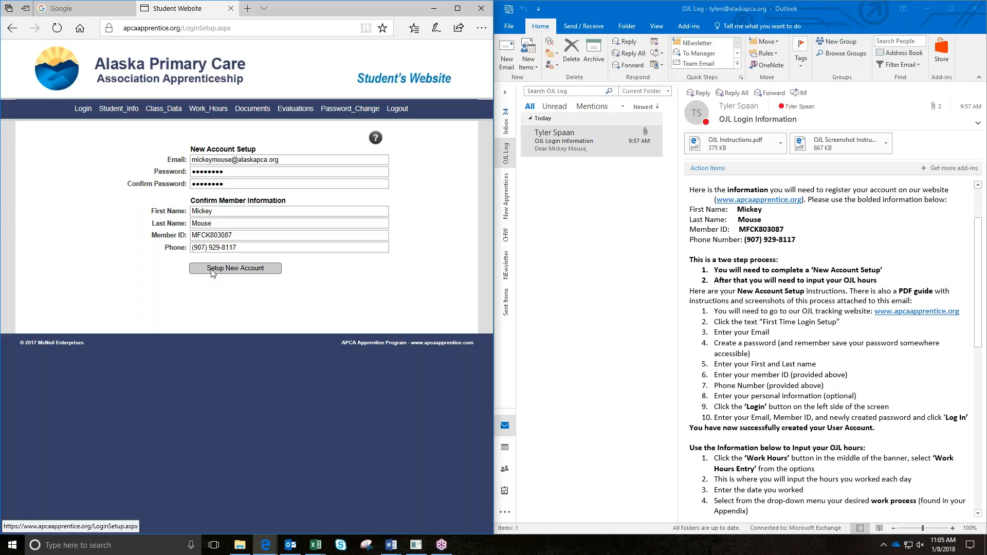
Step: Submit Setup New Account and confirm the Successful Setup message
{"action": "left_click", "coordinate": [213, 270]}
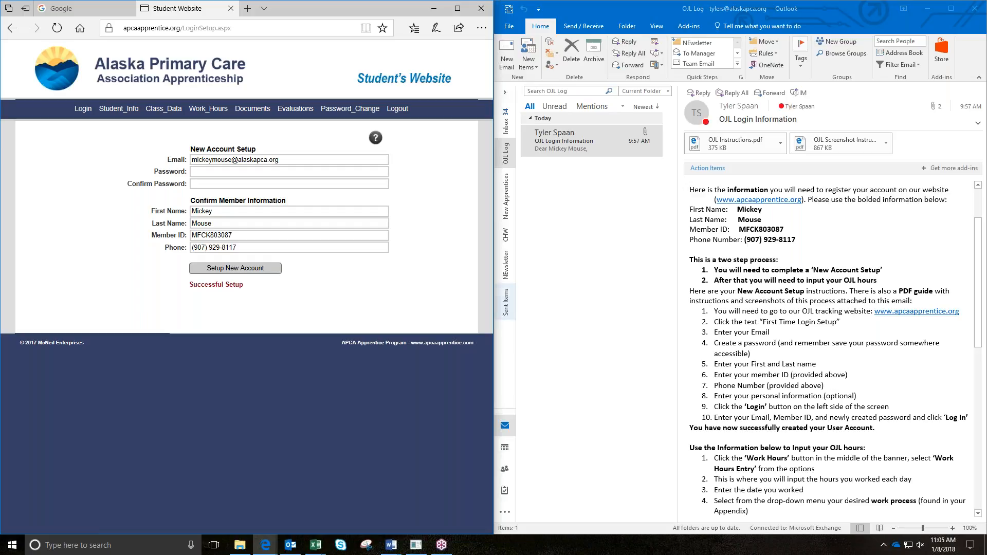
{"action": "scroll", "coordinate": [726, 348], "scroll_direction": "down", "scroll_amount": 3}
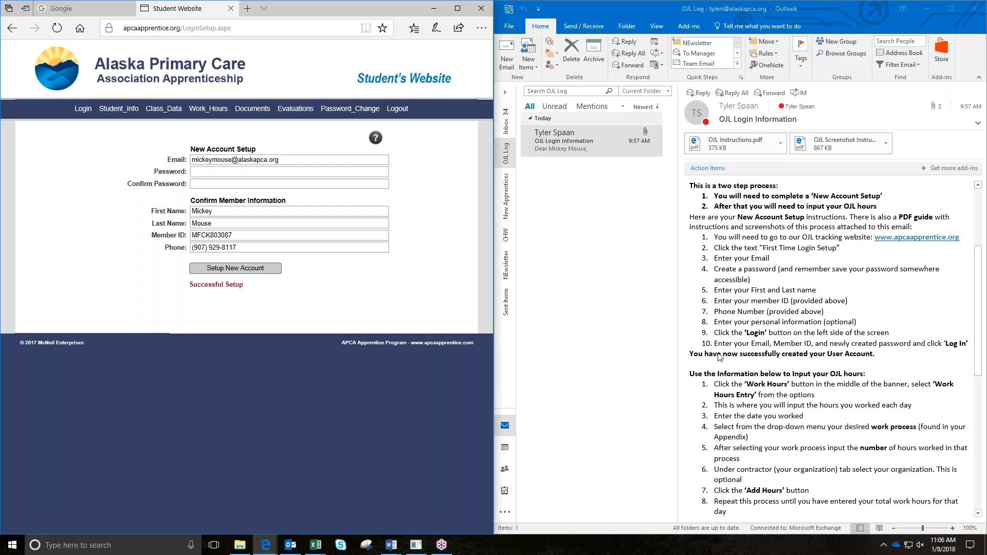
Step: On the login page, enter the new account's email from the autofill suggestion
{"action": "left_click", "coordinate": [84, 109]}
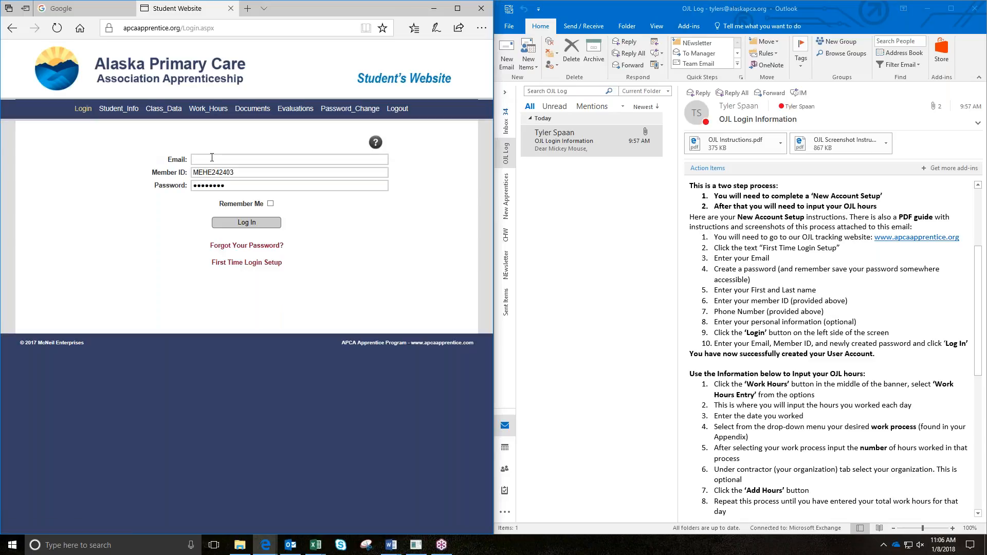
{"action": "type", "text": "mickey"}
{"action": "key", "text": "BackSpace"}
{"action": "key", "text": "Down"}
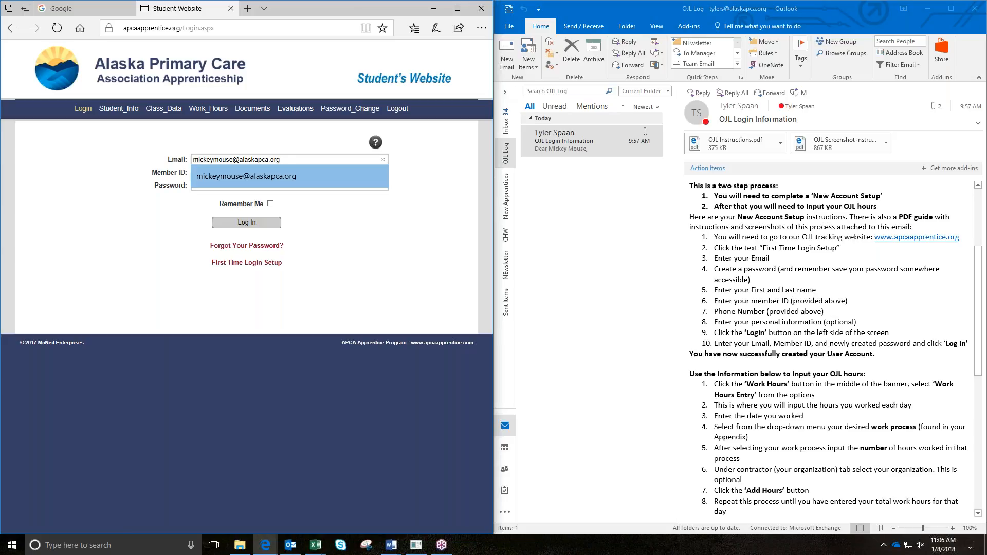
{"action": "key", "text": "Tab"}
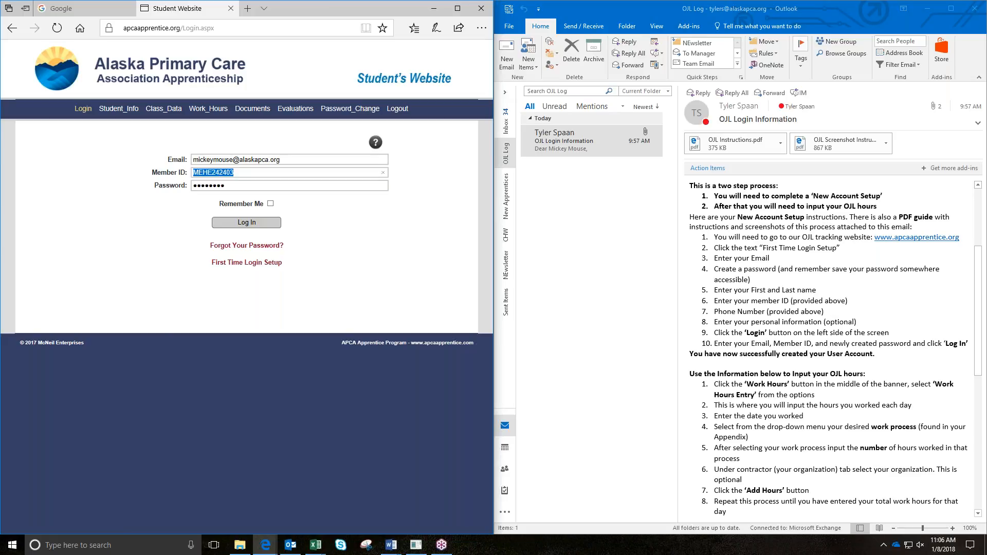
Step: Paste the member ID from the email, enter the password, log in, and decline saving it
{"action": "left_click", "coordinate": [807, 336]}
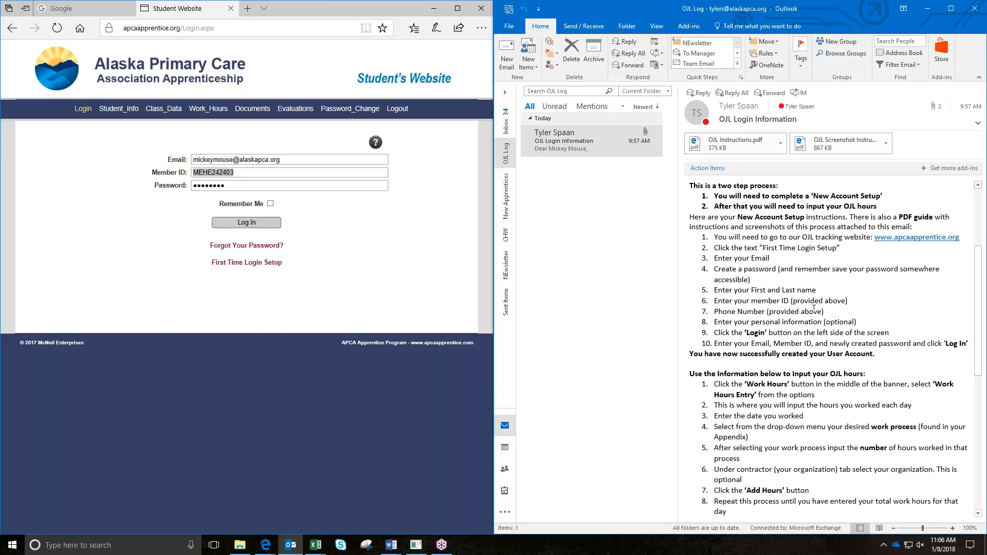
{"action": "scroll", "coordinate": [841, 186], "scroll_direction": "up", "scroll_amount": 3}
{"action": "left_click_drag", "start_coordinate": [785, 230], "coordinate": [741, 229]}
{"action": "left_click", "coordinate": [260, 176]}
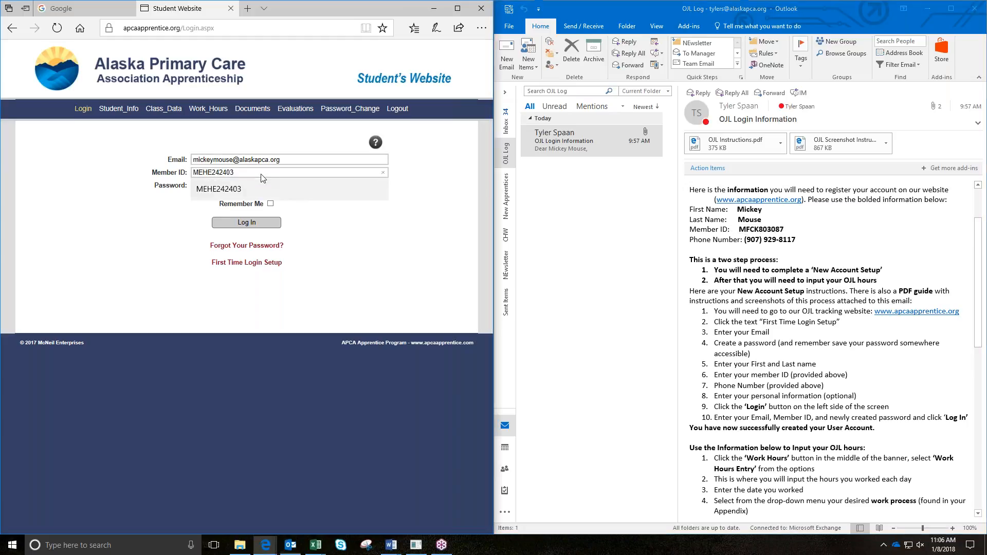
{"action": "key", "text": "ctrl+a"}
{"action": "key", "text": "ctrl+v"}
{"action": "key", "text": "Tab"}
{"action": "type", "text": "********"}
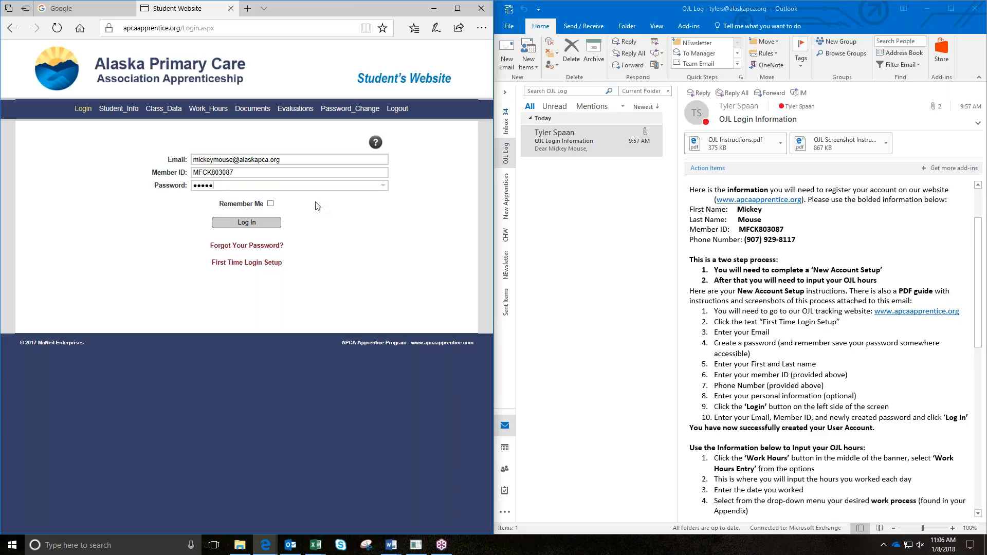
{"action": "left_click", "coordinate": [247, 222]}
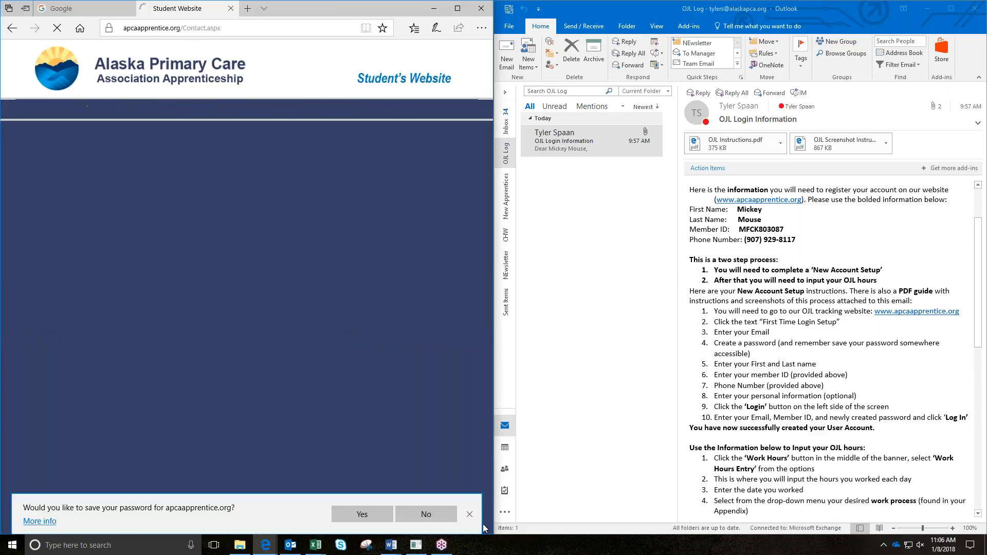
{"action": "left_click", "coordinate": [427, 515]}
Step: Scroll the Outlook email to the 'Input your OJL hours' steps beside the Contact page
{"action": "left_click", "coordinate": [637, 345]}
{"action": "scroll", "coordinate": [745, 379], "scroll_direction": "down", "scroll_amount": 5}
{"action": "scroll", "coordinate": [746, 380], "scroll_direction": "down", "scroll_amount": 2}
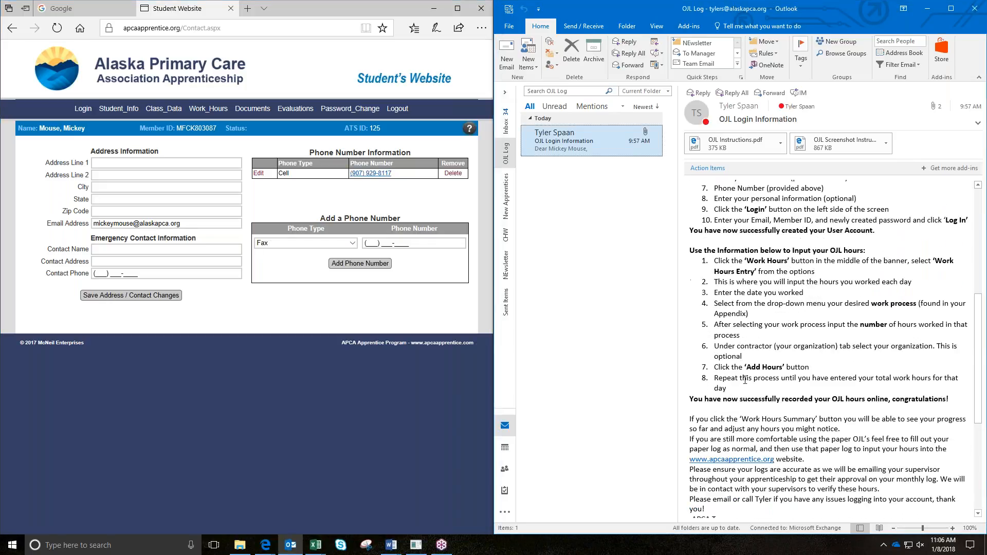
{"action": "left_click", "coordinate": [107, 380]}
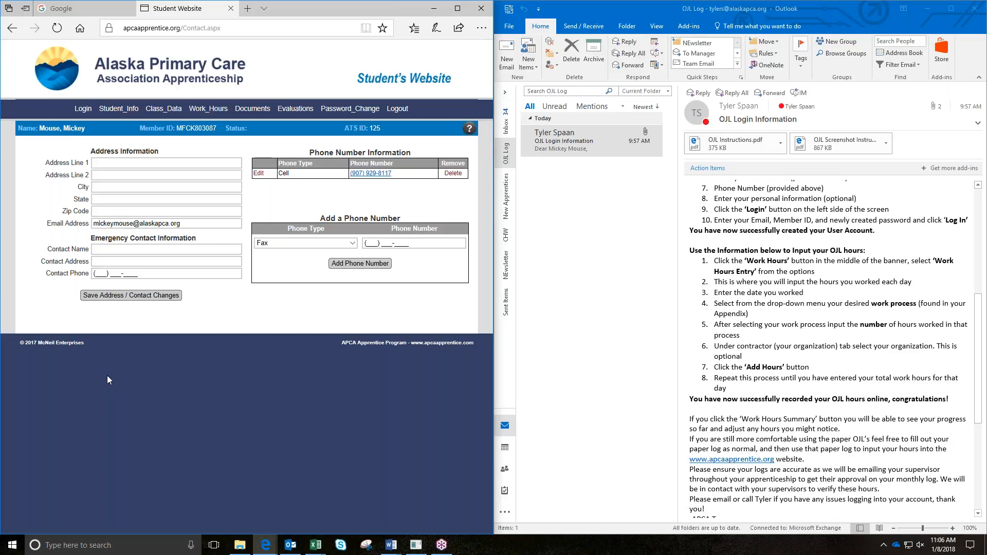
{"action": "left_click_drag", "start_coordinate": [677, 326], "coordinate": [678, 170]}
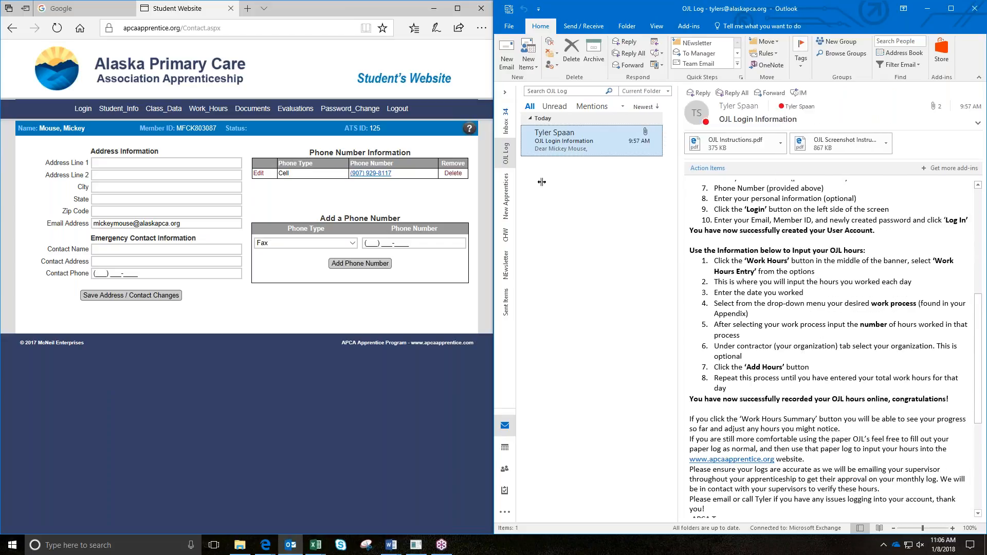
{"action": "left_click", "coordinate": [761, 310]}
{"action": "scroll", "coordinate": [761, 310], "scroll_direction": "down", "scroll_amount": 2}
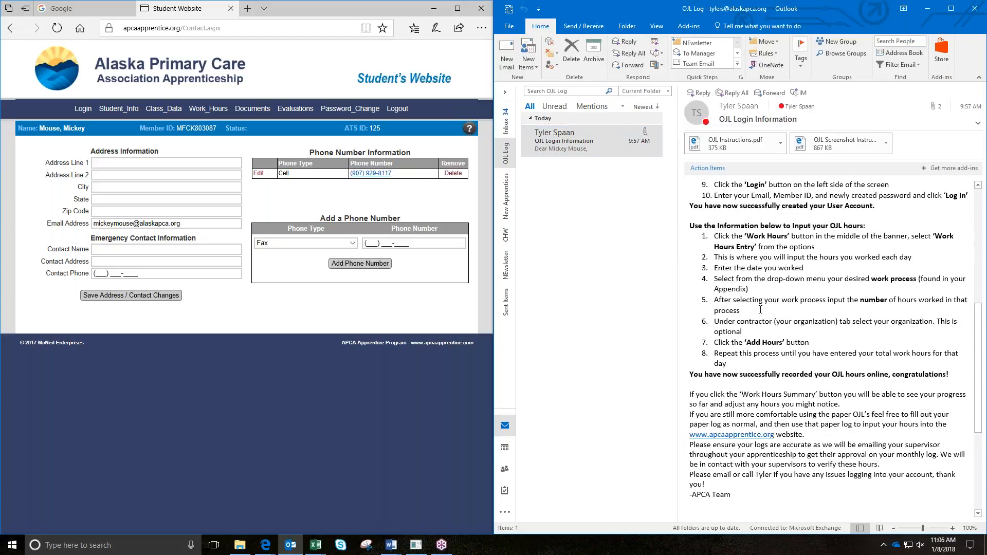
{"action": "scroll", "coordinate": [761, 310], "scroll_direction": "down", "scroll_amount": 1}
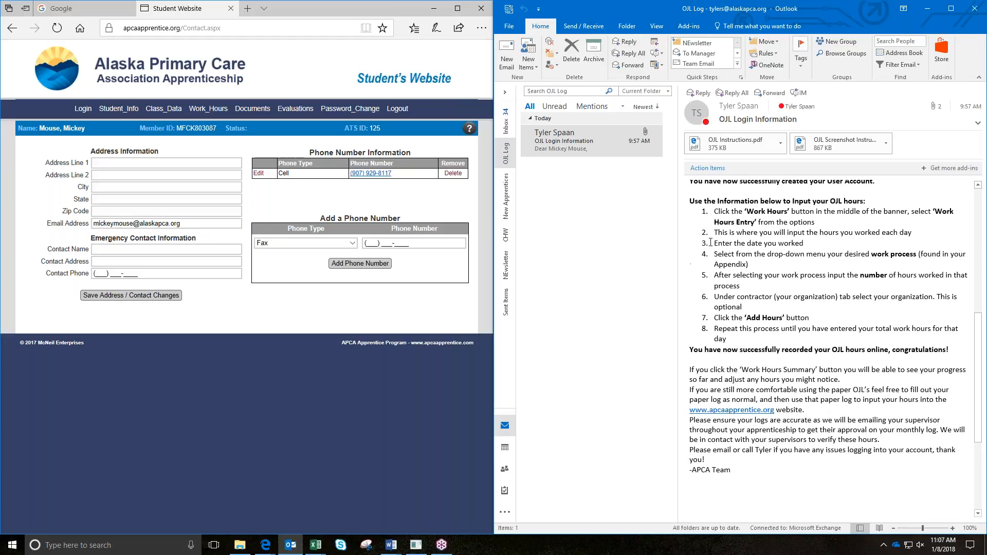
{"action": "mouse_move", "coordinate": [213, 113]}
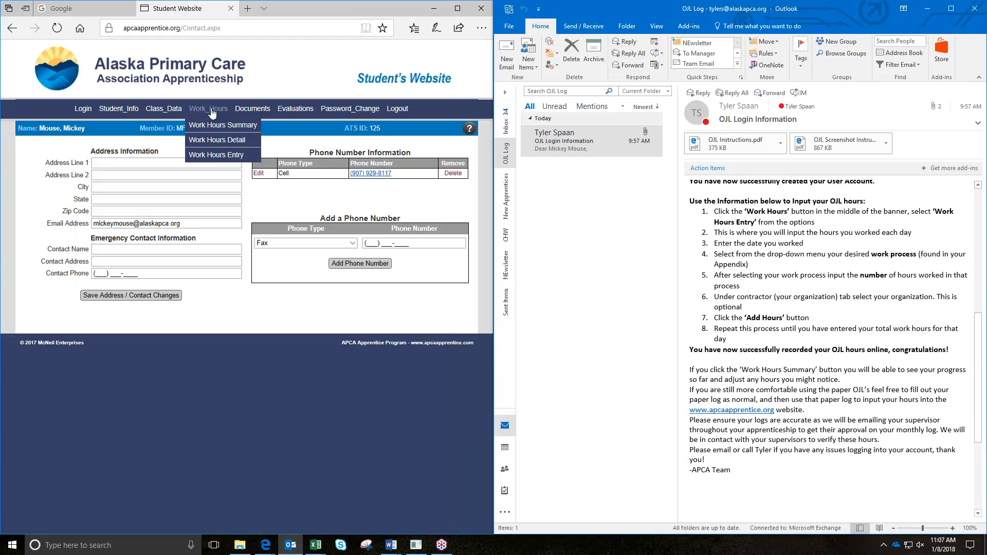
Step: Open Work Hours Entry from the Work_Hours menu, then a new browser tab
{"action": "left_click", "coordinate": [208, 156]}
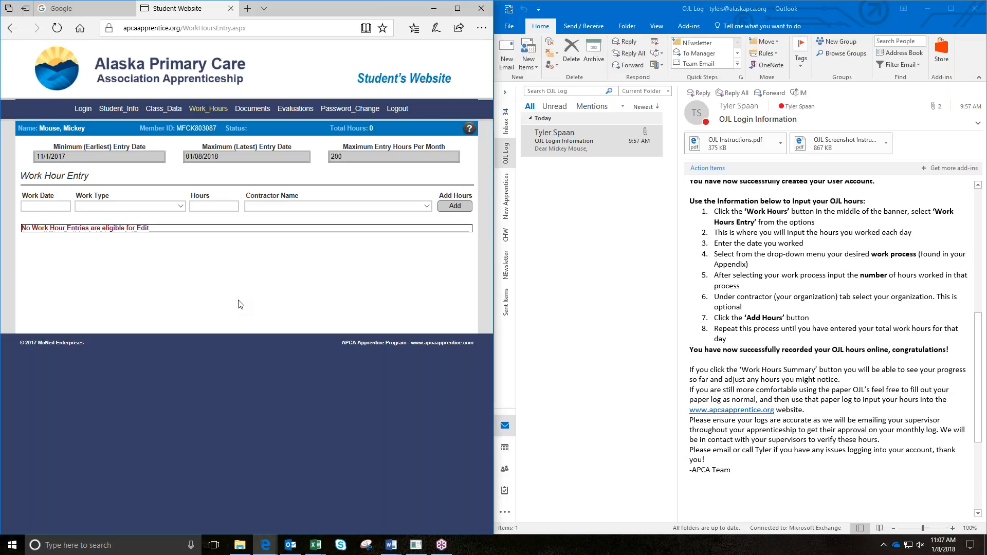
{"action": "key", "text": "ctrl+t"}
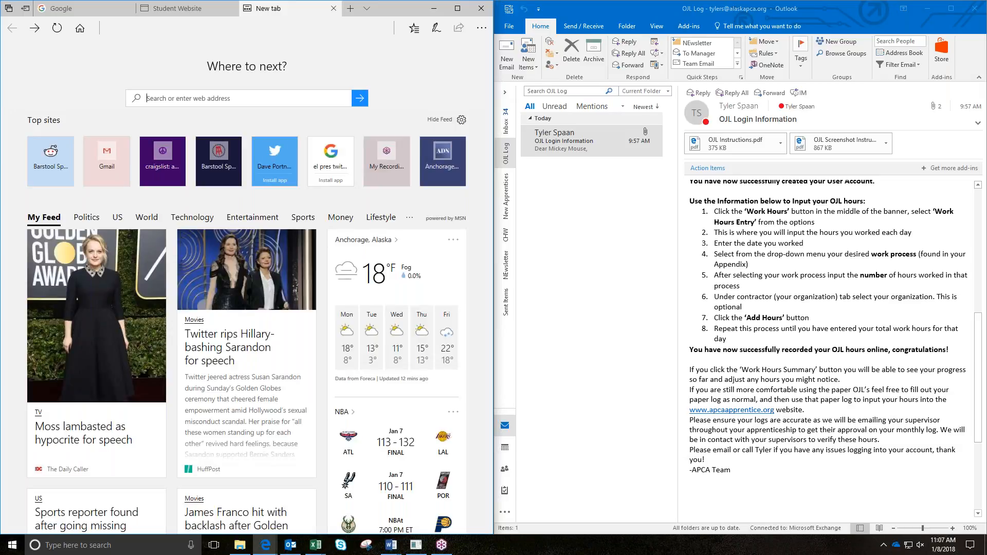
Step: Load apcaapprentice.com and open the CBCS course appendix via COURSE INFO
{"action": "type", "text": "apca"}
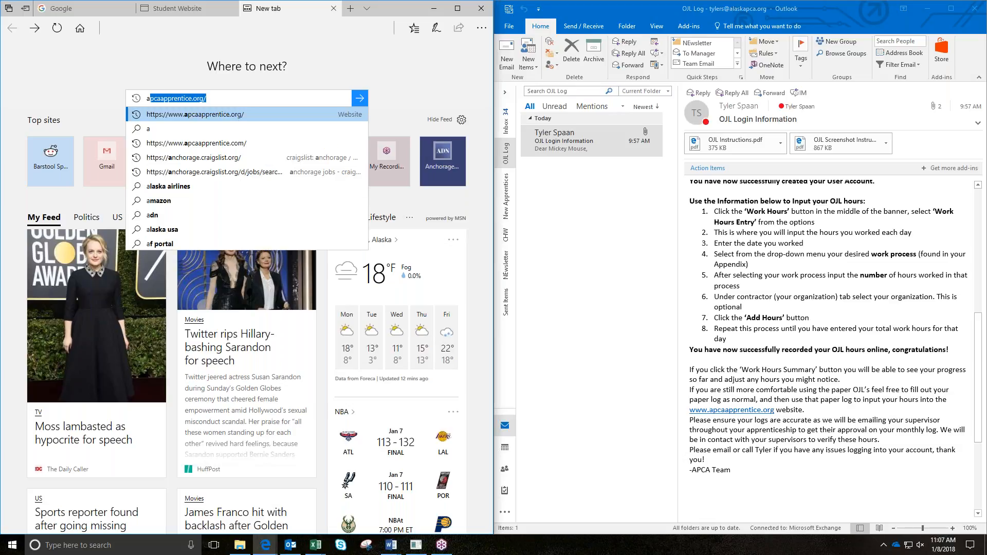
{"action": "type", "text": "app"}
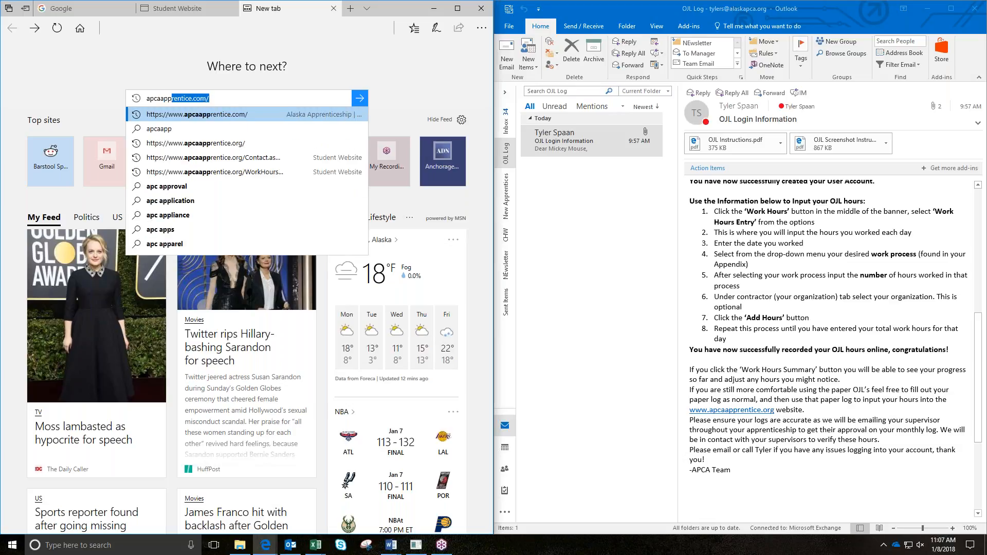
{"action": "key", "text": "Return"}
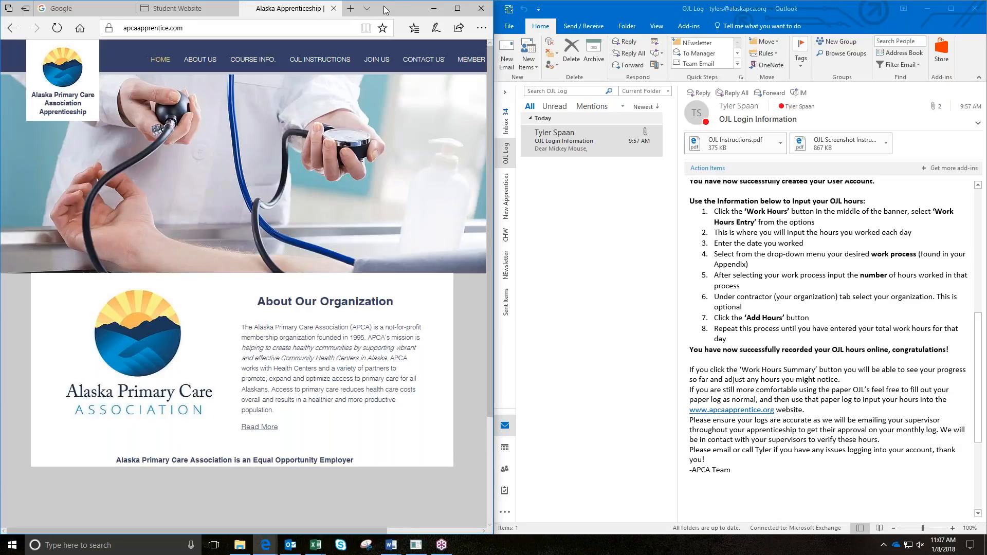
{"action": "left_click_drag", "start_coordinate": [384, 7], "coordinate": [2, 15]}
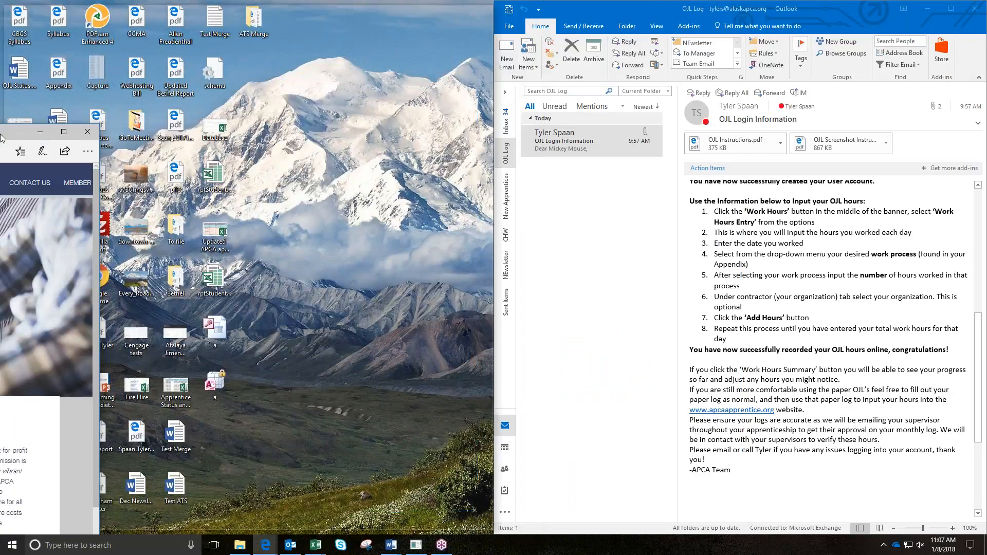
{"action": "left_click", "coordinate": [262, 63]}
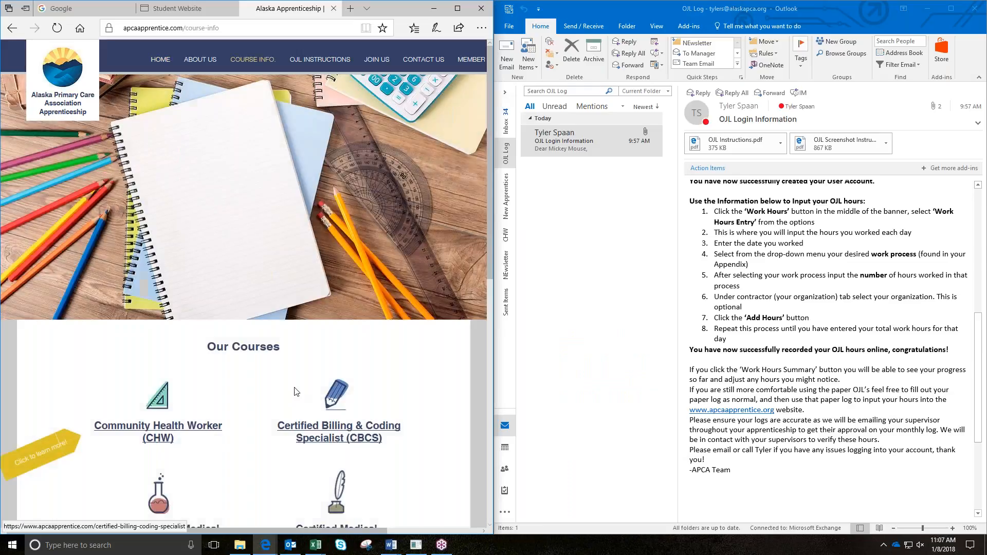
{"action": "scroll", "coordinate": [296, 392], "scroll_direction": "down", "scroll_amount": 1}
{"action": "left_click", "coordinate": [329, 371]}
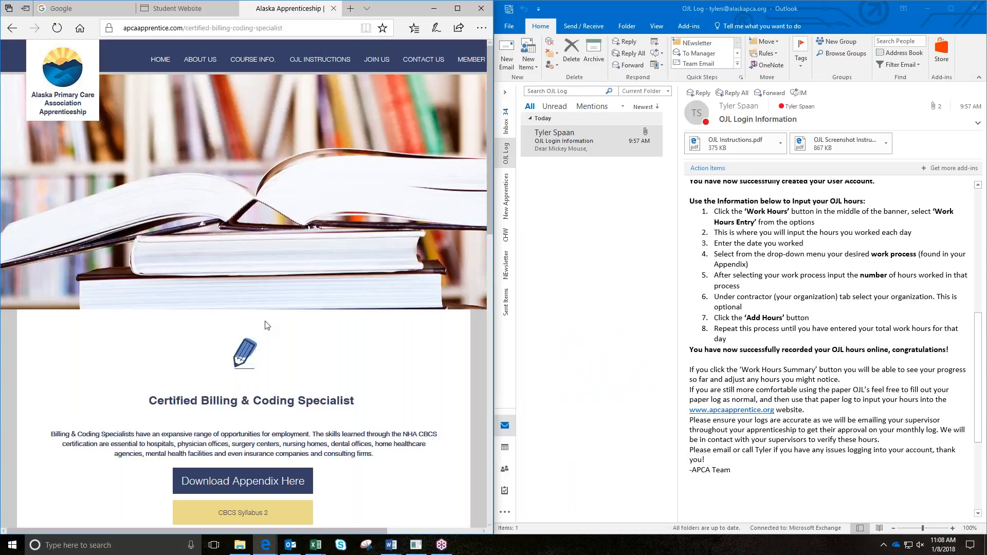
{"action": "scroll", "coordinate": [257, 327], "scroll_direction": "down", "scroll_amount": 1}
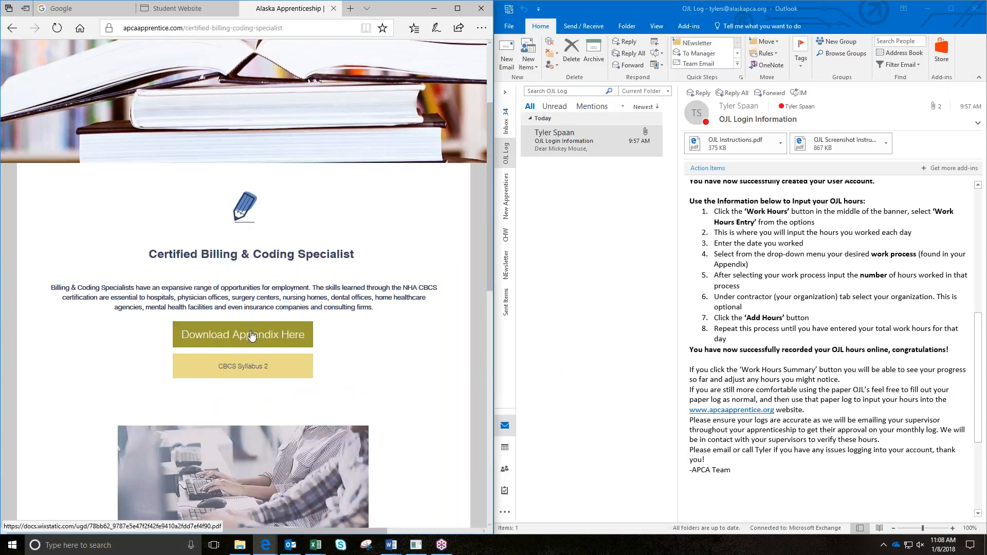
{"action": "left_click", "coordinate": [252, 337]}
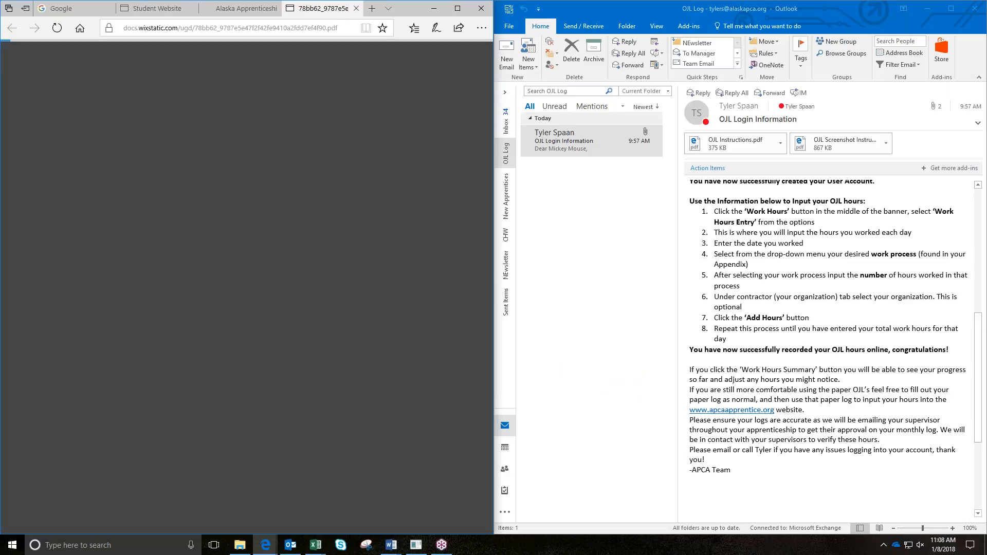
Step: Scroll the appendix PDF down to the Certified Medical Assistant work-process table
{"action": "scroll", "coordinate": [244, 298], "scroll_direction": "down", "scroll_amount": 15}
{"action": "scroll", "coordinate": [244, 299], "scroll_direction": "down", "scroll_amount": 6}
{"action": "scroll", "coordinate": [132, 182], "scroll_direction": "down", "scroll_amount": 1}
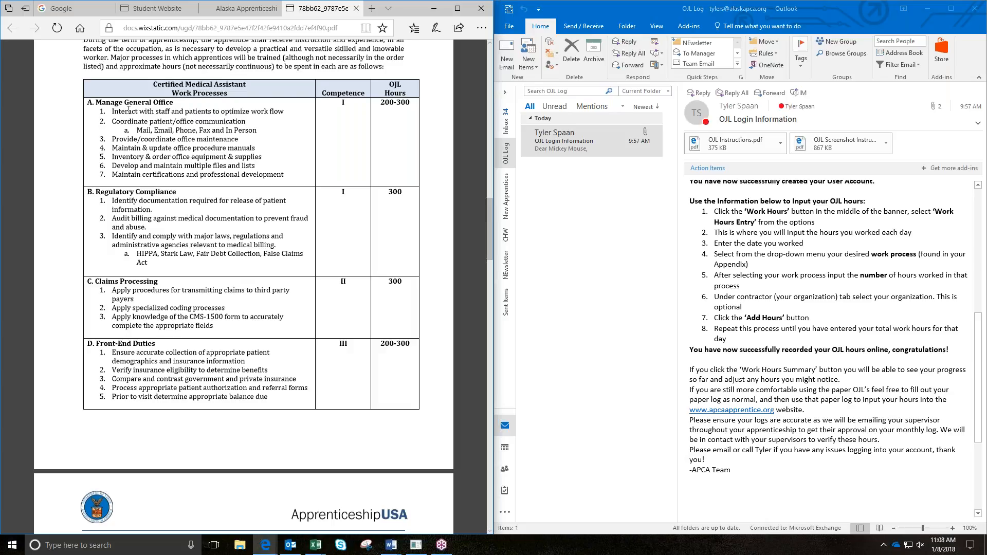
Step: Go back through the billing and coding course page to the Work Hour Entry form
{"action": "left_click", "coordinate": [224, 9]}
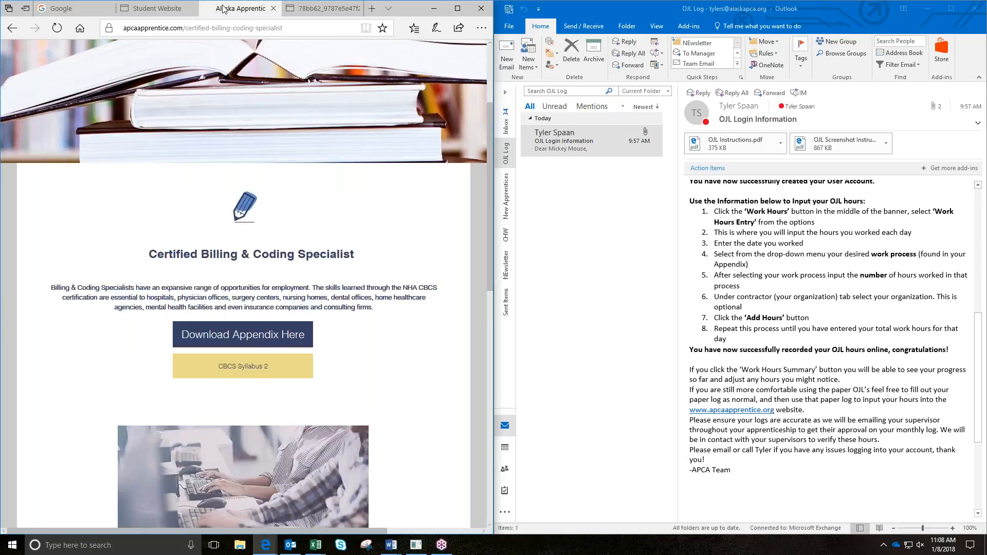
{"action": "scroll", "coordinate": [307, 402], "scroll_direction": "up", "scroll_amount": 3}
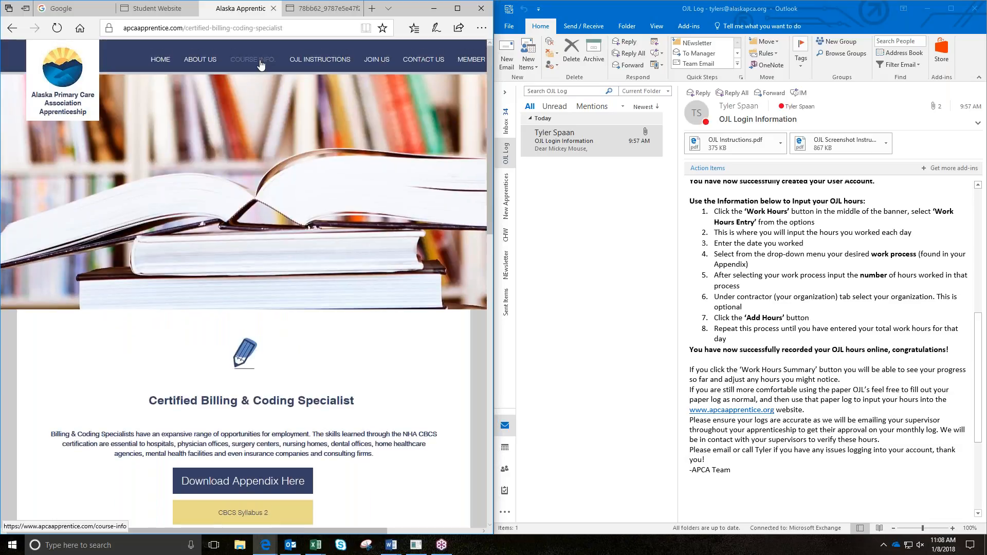
{"action": "scroll", "coordinate": [308, 402], "scroll_direction": "down", "scroll_amount": 3}
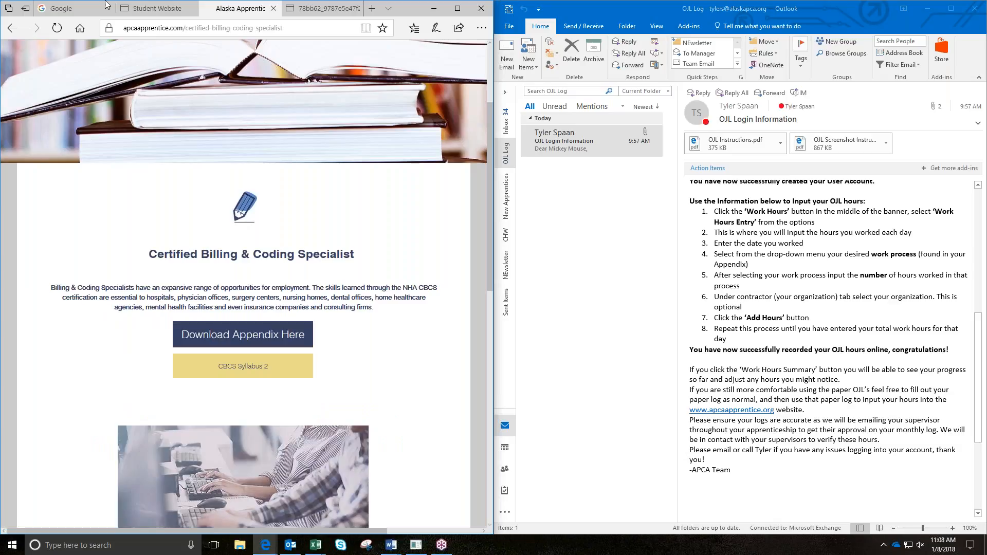
{"action": "left_click", "coordinate": [154, 8]}
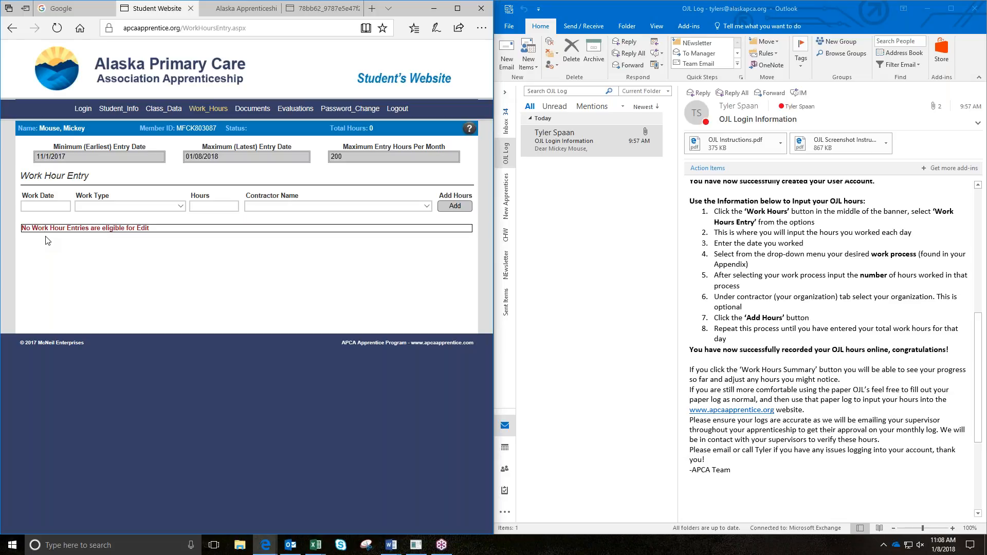
Step: Fill in an entry with Work Date 1/8/2018, Apply Knowledge of Coding, and 2 hours
{"action": "left_click", "coordinate": [45, 206]}
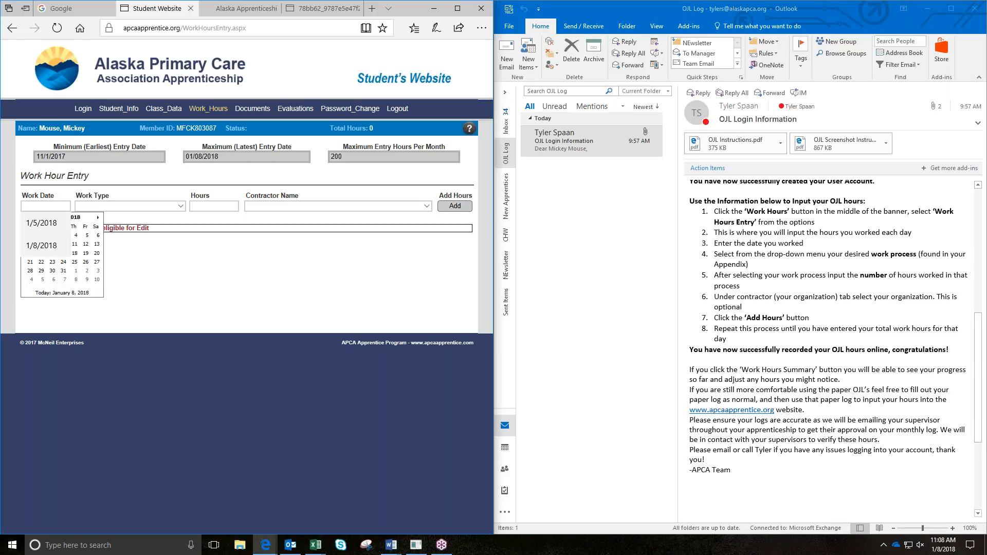
{"action": "left_click", "coordinate": [39, 243]}
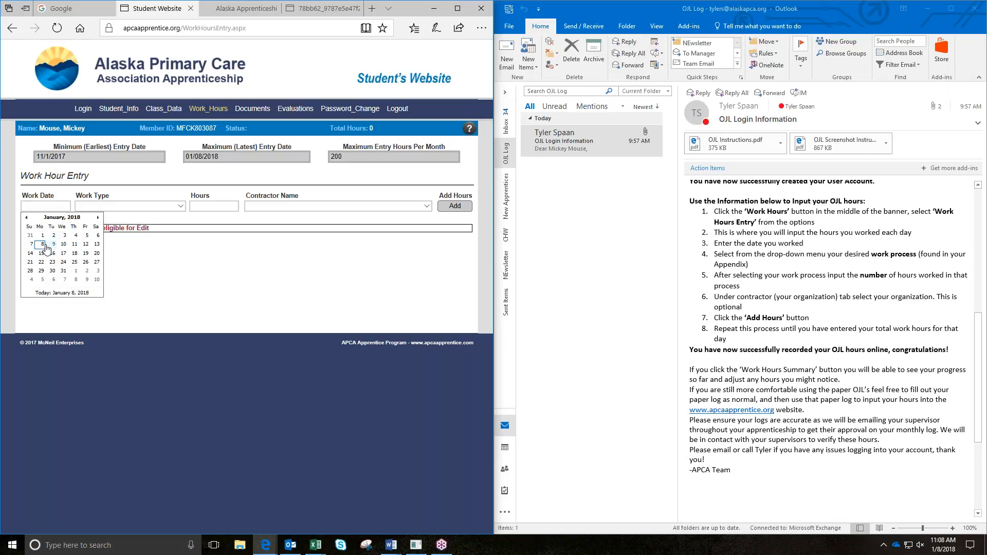
{"action": "left_click", "coordinate": [42, 246]}
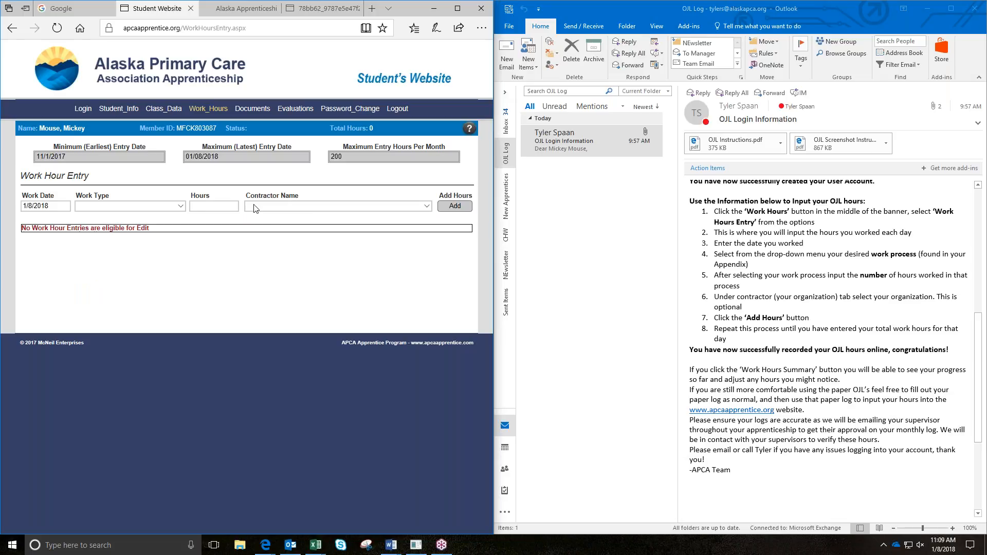
{"action": "left_click", "coordinate": [173, 202]}
{"action": "left_click", "coordinate": [181, 207]}
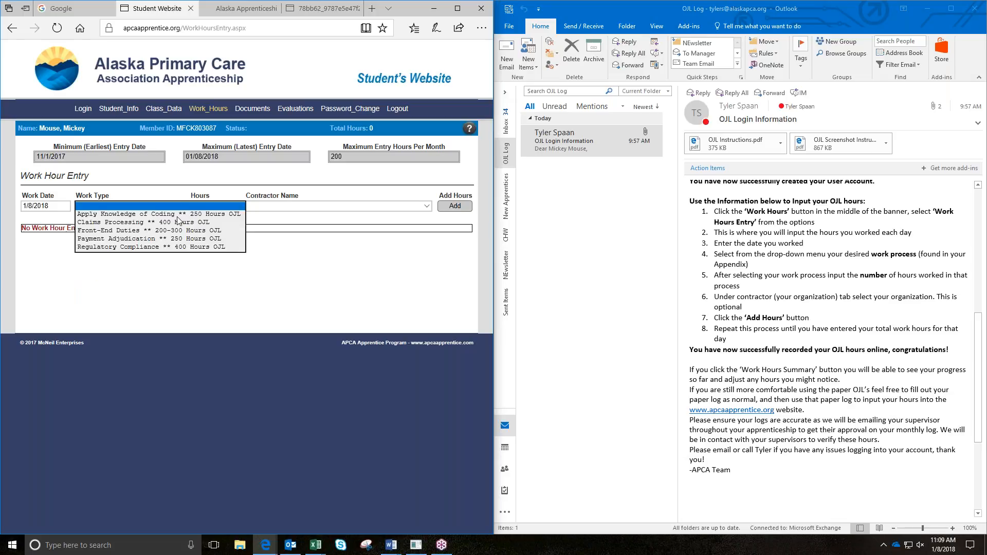
{"action": "left_click", "coordinate": [101, 215]}
{"action": "left_click", "coordinate": [208, 206]}
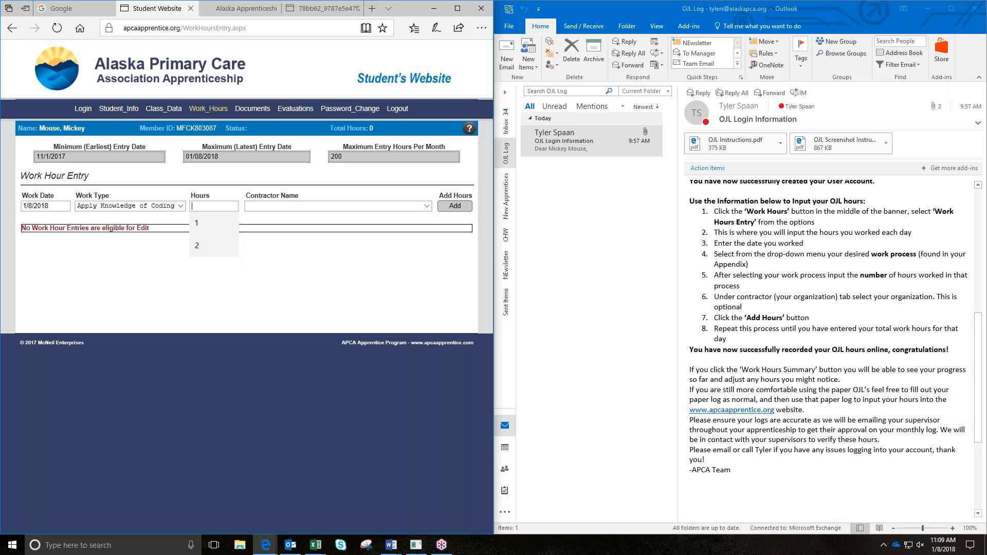
{"action": "left_click", "coordinate": [222, 247]}
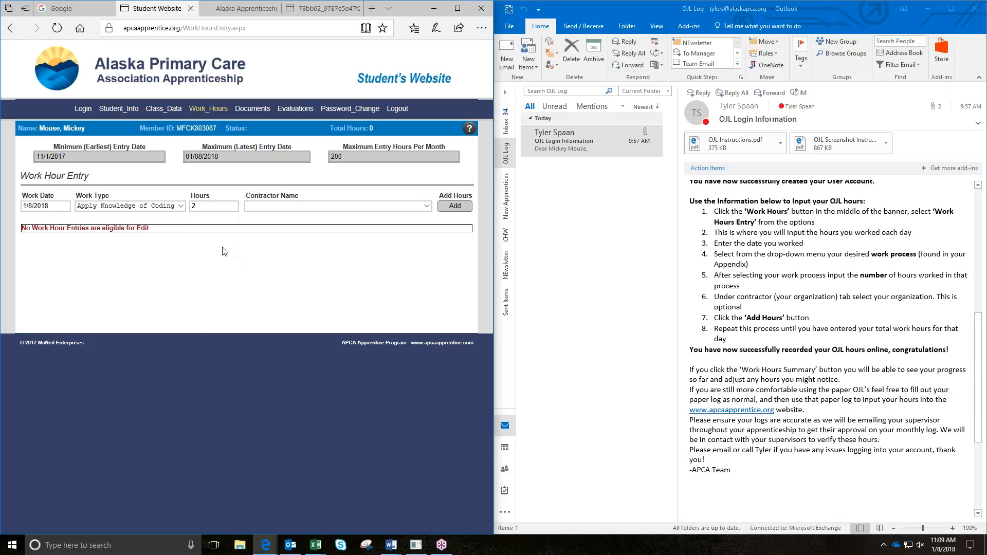
Step: Leave Contractor Name blank, dismiss the Outlook reminder, and add the entry
{"action": "left_click", "coordinate": [426, 209]}
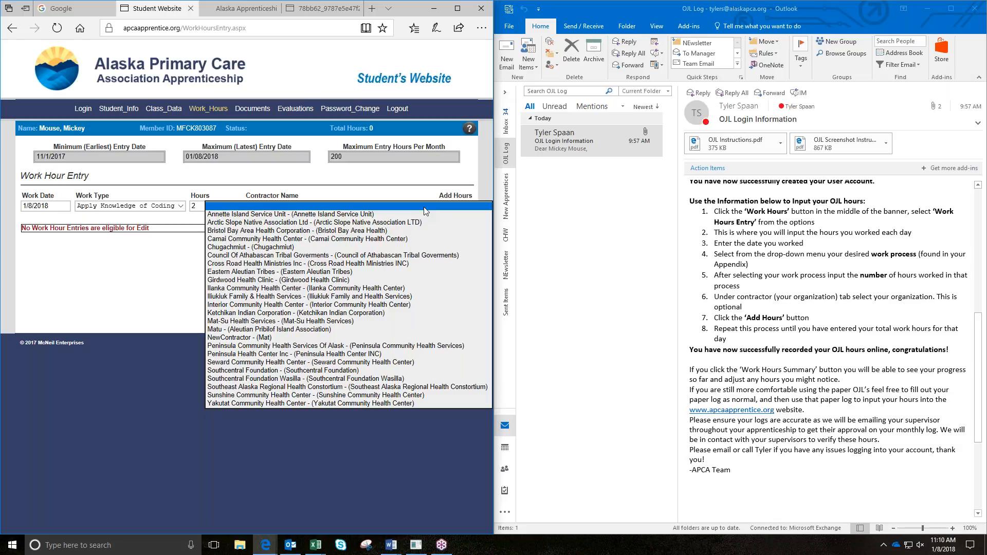
{"action": "left_click", "coordinate": [425, 206]}
{"action": "left_click", "coordinate": [372, 184]}
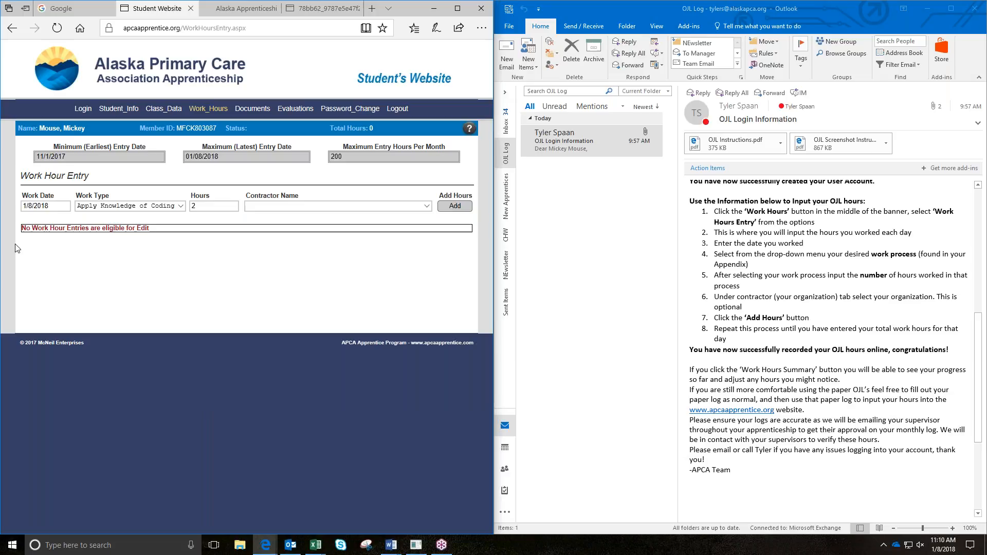
{"action": "double_click", "coordinate": [585, 318]}
{"action": "left_click", "coordinate": [463, 210]}
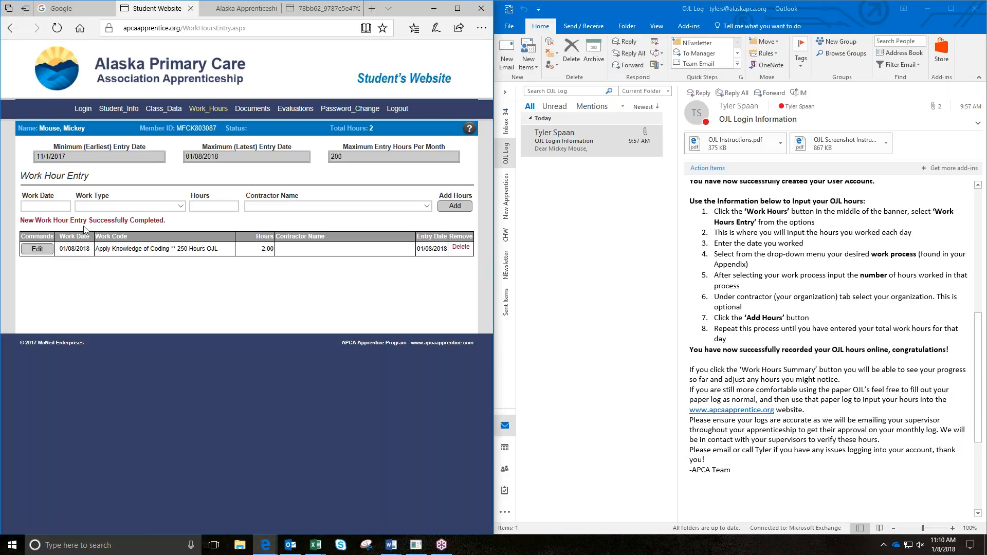
Step: Add a 1/8/2018 entry of 2 hours for Claims Processing
{"action": "left_click", "coordinate": [45, 205]}
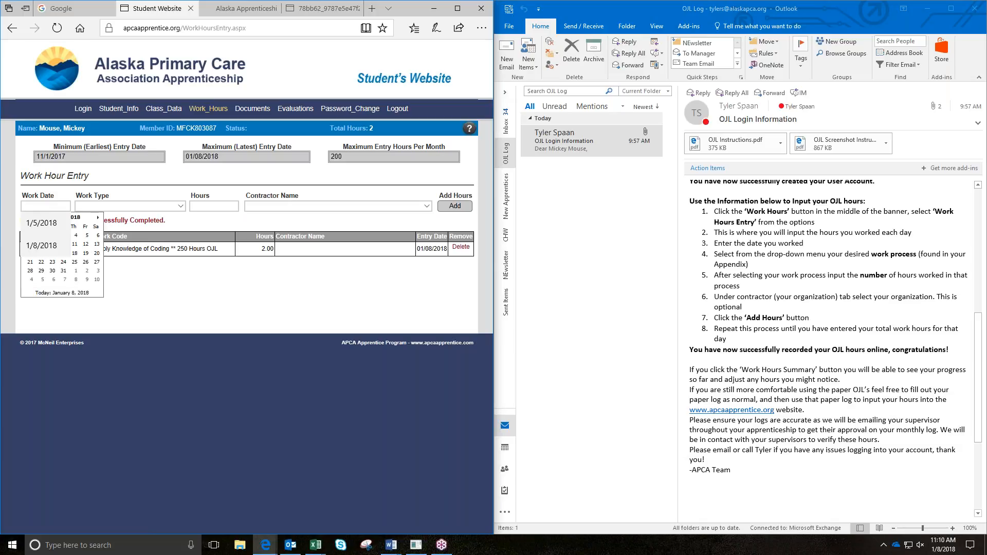
{"action": "left_click", "coordinate": [44, 206]}
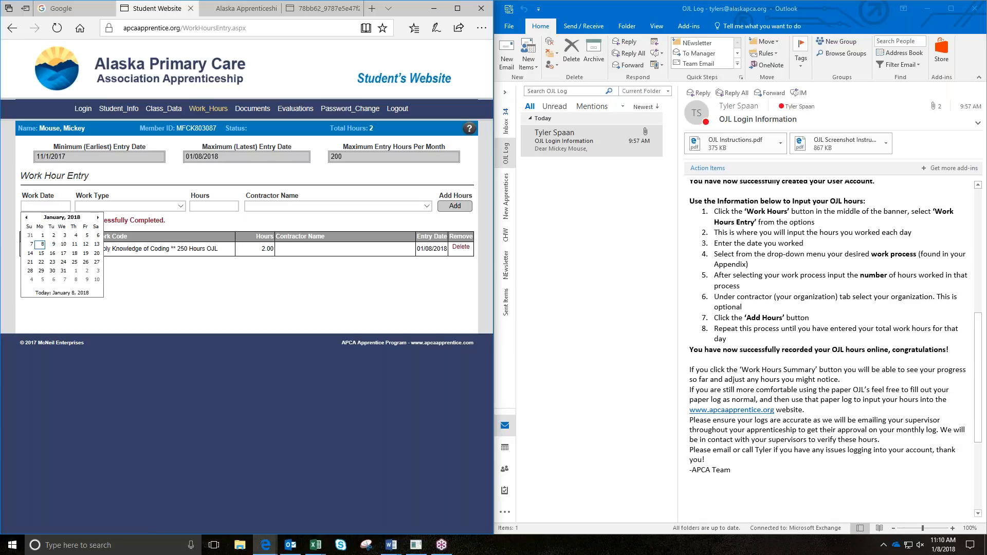
{"action": "left_click", "coordinate": [42, 244]}
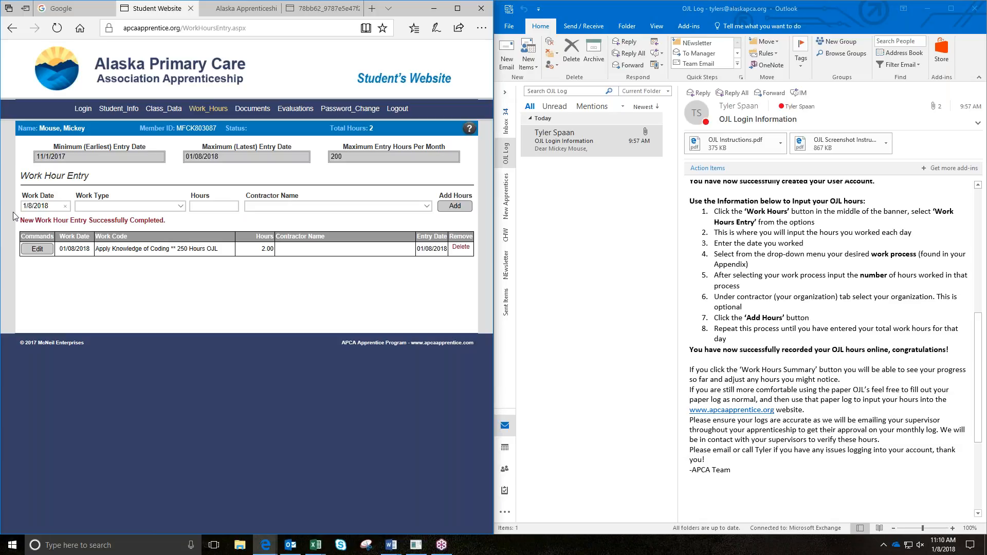
{"action": "left_click", "coordinate": [102, 208]}
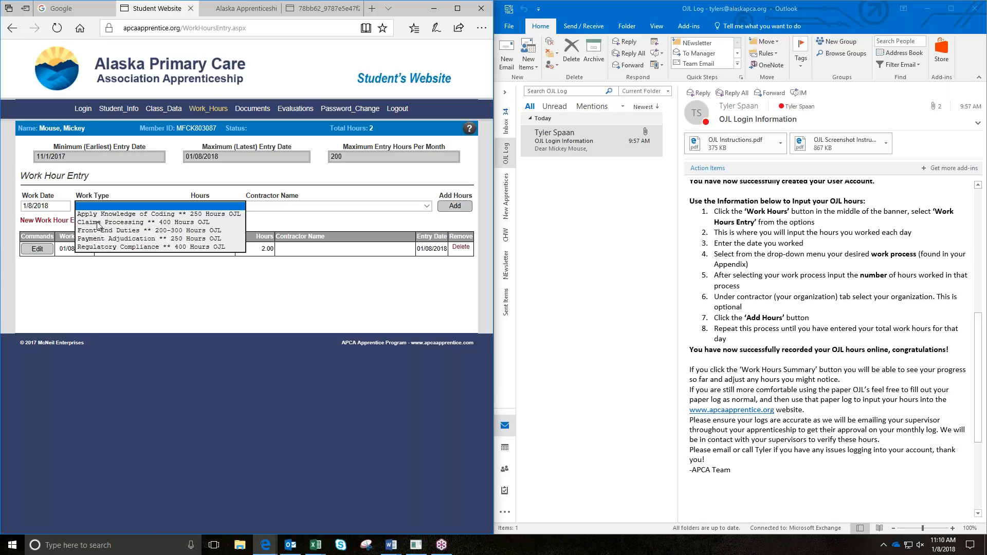
{"action": "left_click", "coordinate": [97, 227]}
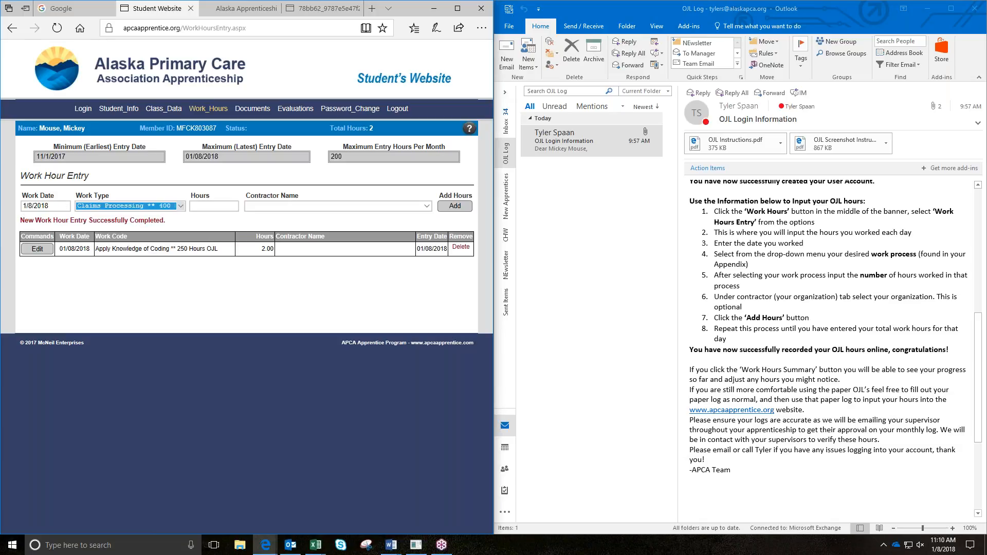
{"action": "left_click", "coordinate": [209, 207]}
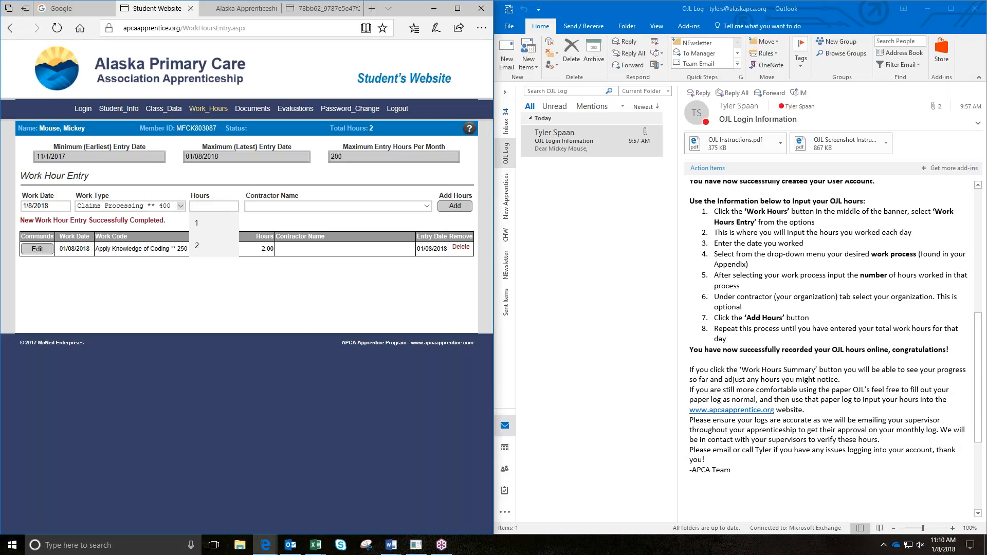
{"action": "left_click", "coordinate": [197, 251]}
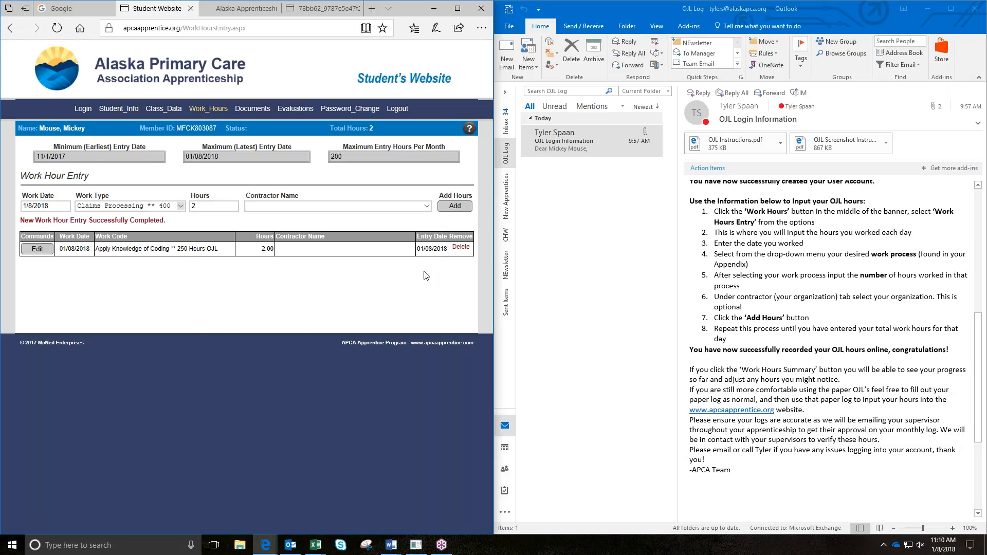
{"action": "left_click", "coordinate": [465, 208]}
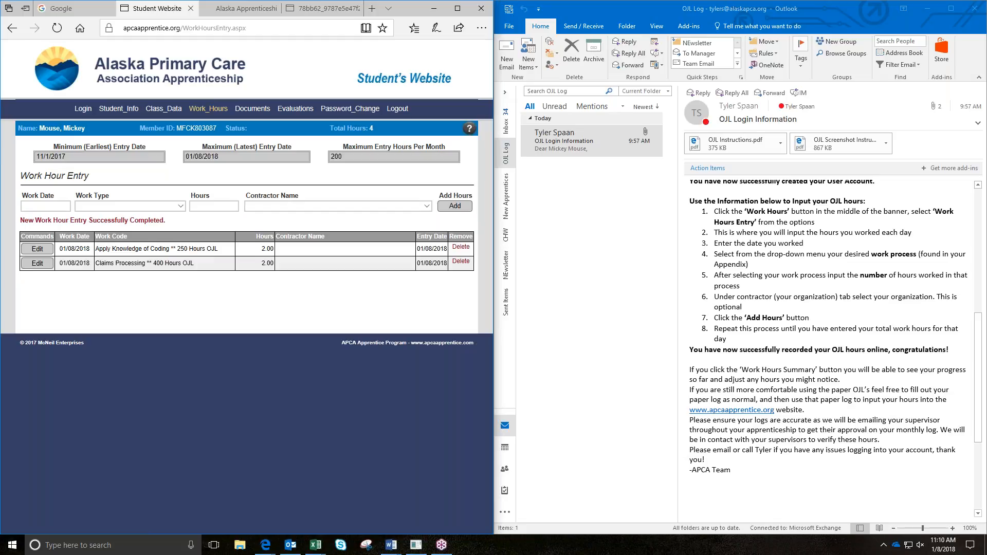
Step: Add a 1/8/2018 entry of 1 hour for Regulatory Compliance
{"action": "left_click", "coordinate": [43, 205]}
{"action": "left_click", "coordinate": [42, 245]}
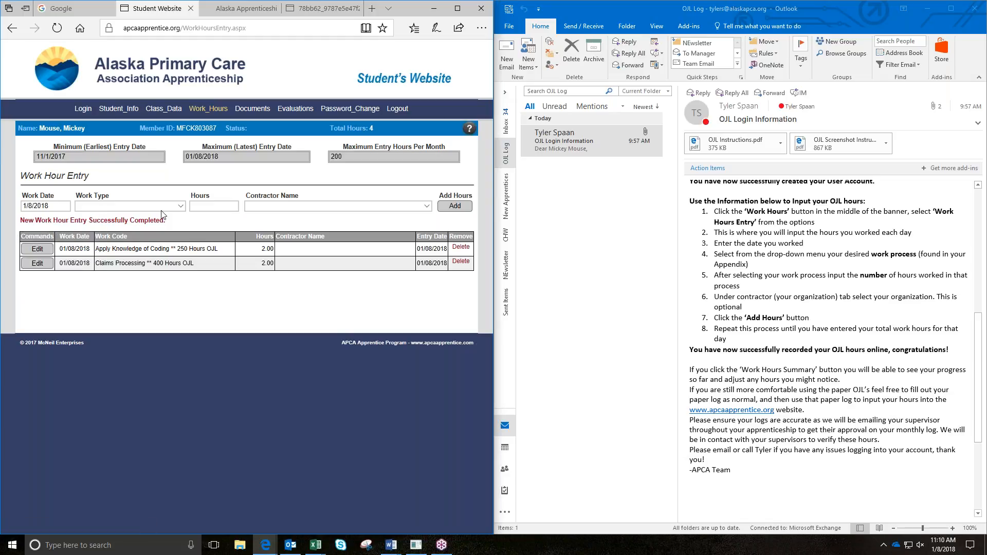
{"action": "left_click", "coordinate": [180, 206]}
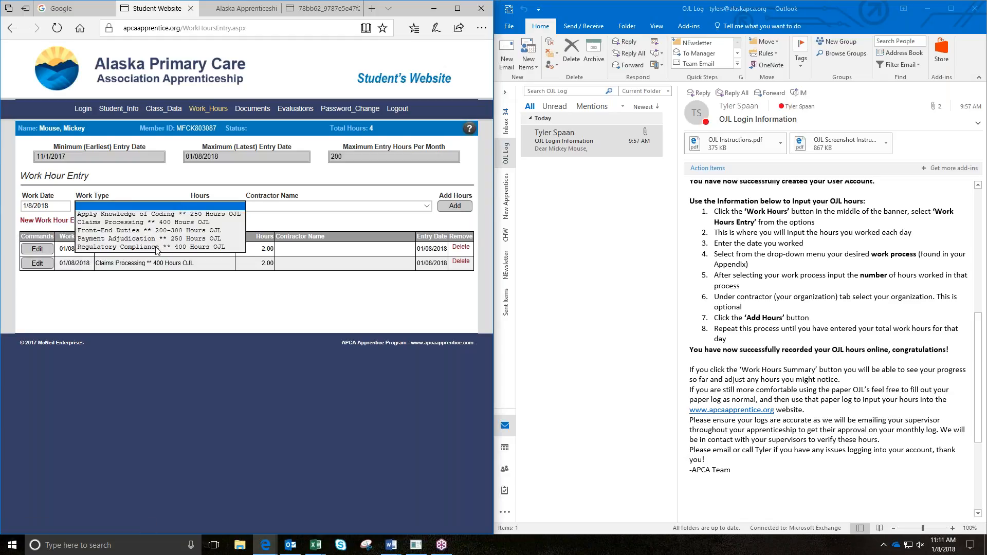
{"action": "left_click", "coordinate": [158, 248]}
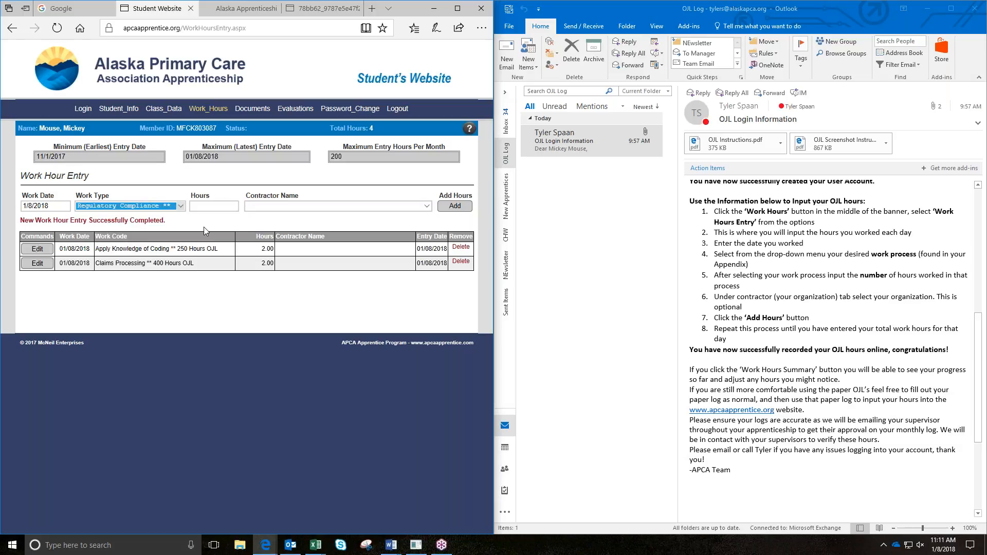
{"action": "left_click", "coordinate": [193, 209]}
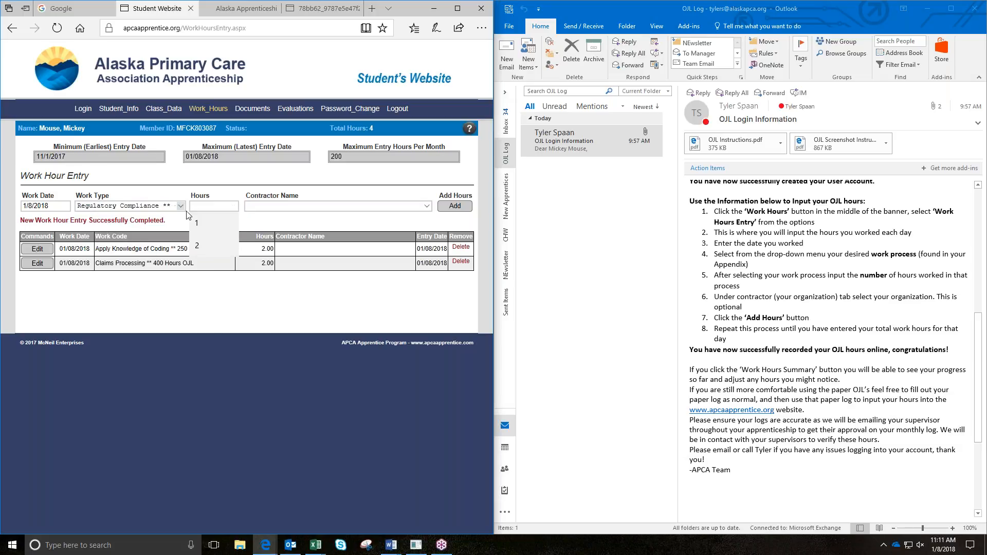
{"action": "type", "text": "1"}
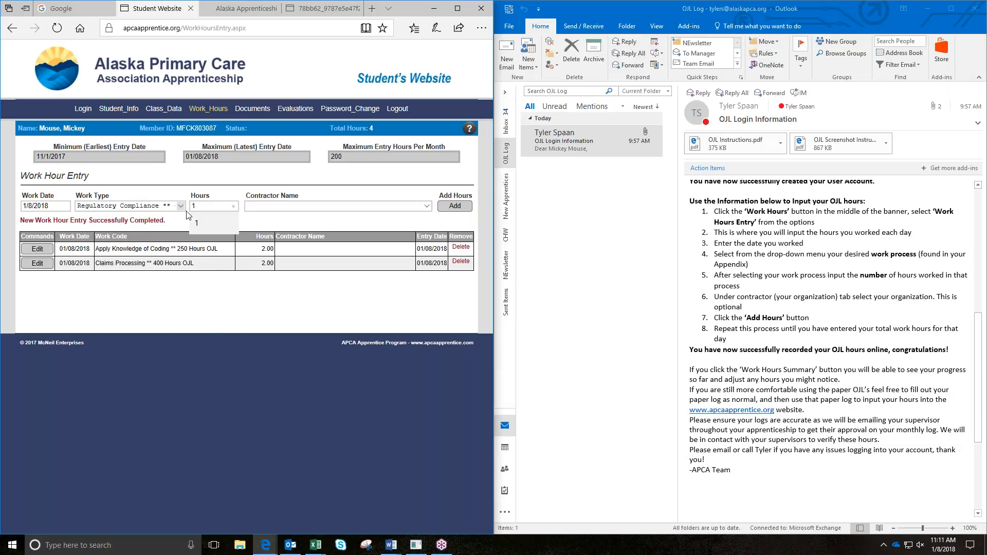
{"action": "left_click", "coordinate": [244, 288]}
{"action": "left_click", "coordinate": [453, 208]}
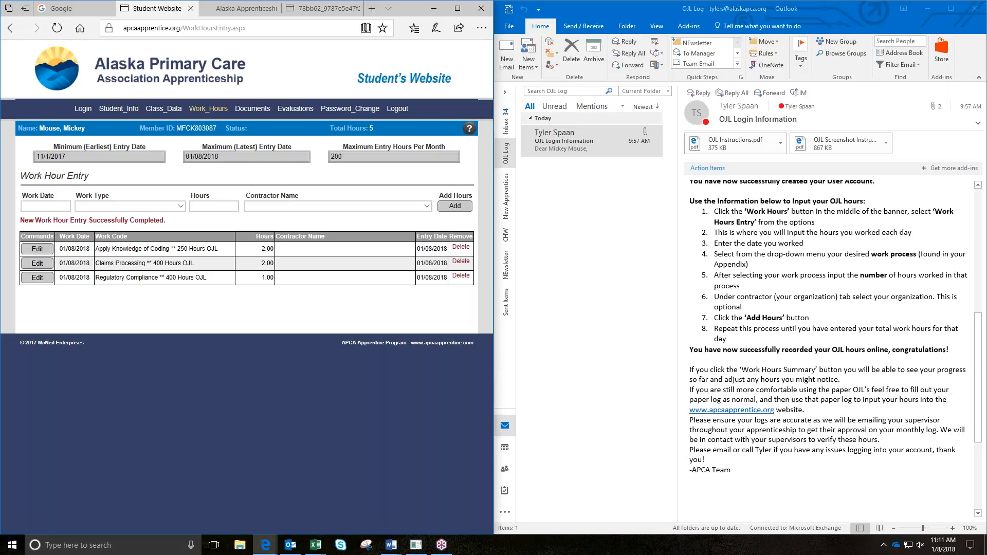
Step: Add a 1/8/2018 entry of 2 hours for Front-End Duties
{"action": "left_click", "coordinate": [51, 207]}
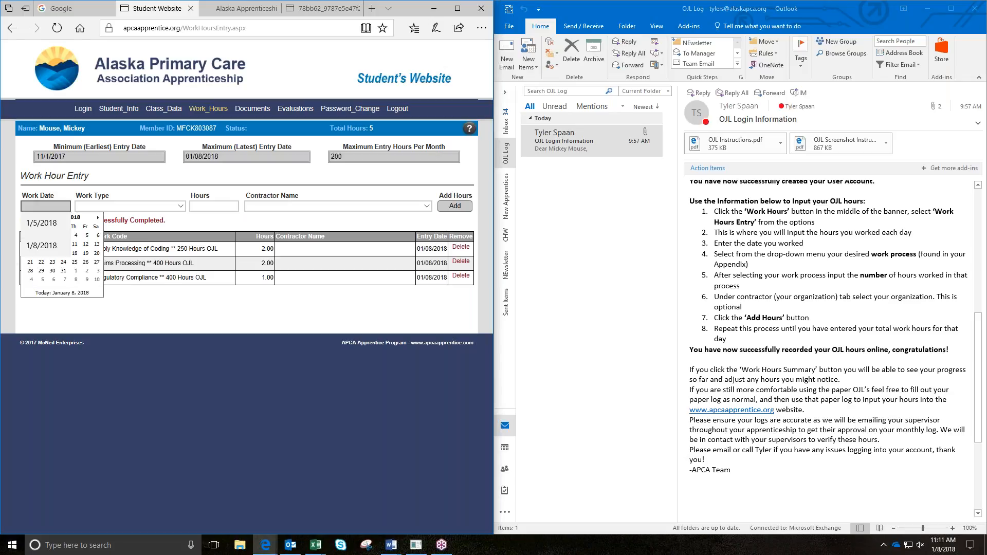
{"action": "key", "text": "Down"}
{"action": "key", "text": "Down"}
{"action": "key", "text": "Tab"}
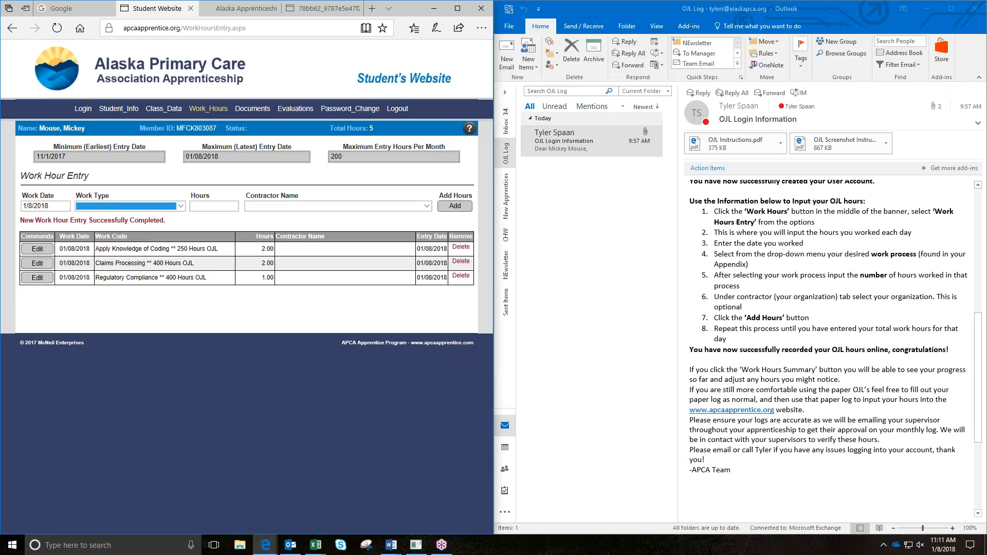
{"action": "left_click", "coordinate": [180, 206]}
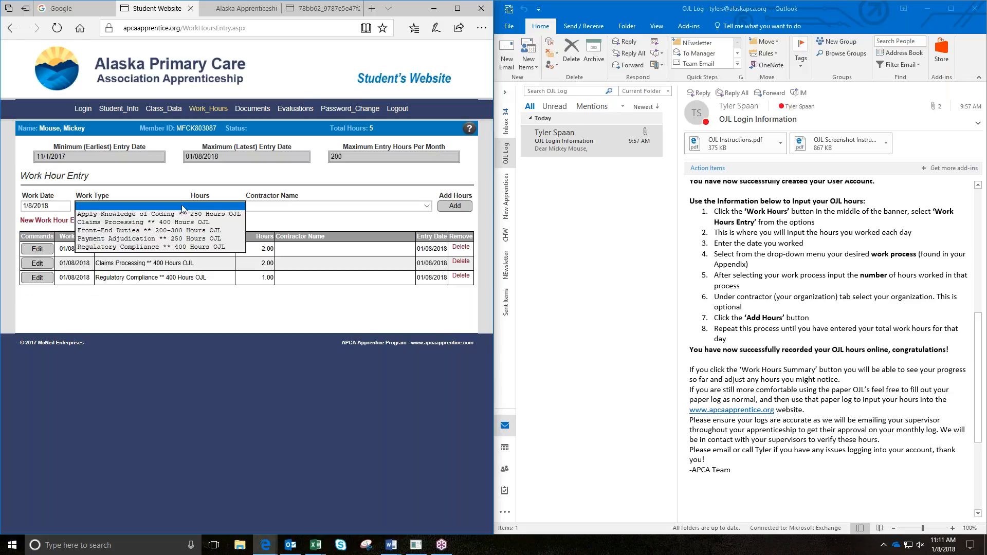
{"action": "left_click", "coordinate": [163, 231]}
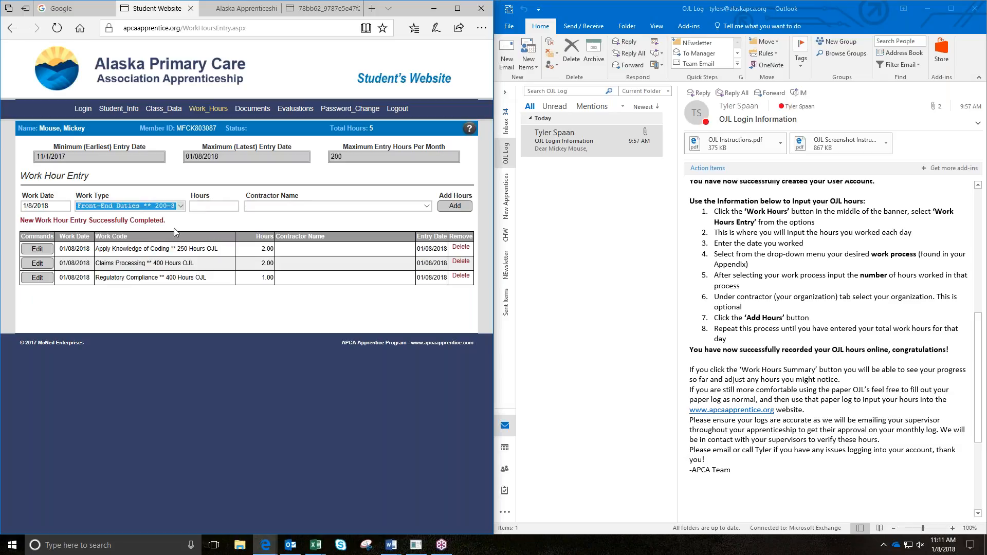
{"action": "left_click", "coordinate": [216, 208]}
{"action": "type", "text": "2"}
{"action": "left_click", "coordinate": [218, 225]}
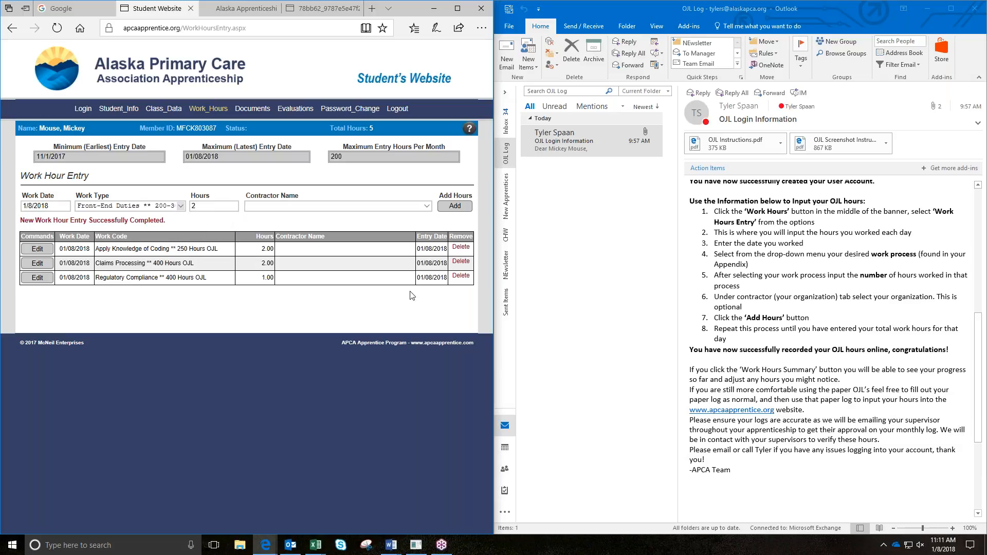
{"action": "left_click", "coordinate": [442, 208]}
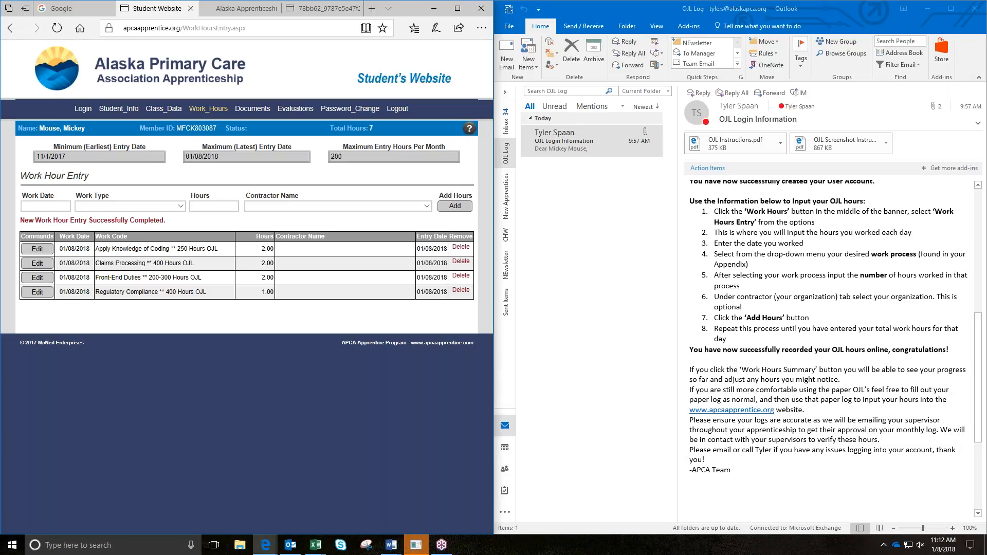
Step: Open Work Hours Summary from the Work_Hours menu, showing January 2018 totalling 7 hours
{"action": "mouse_move", "coordinate": [201, 118]}
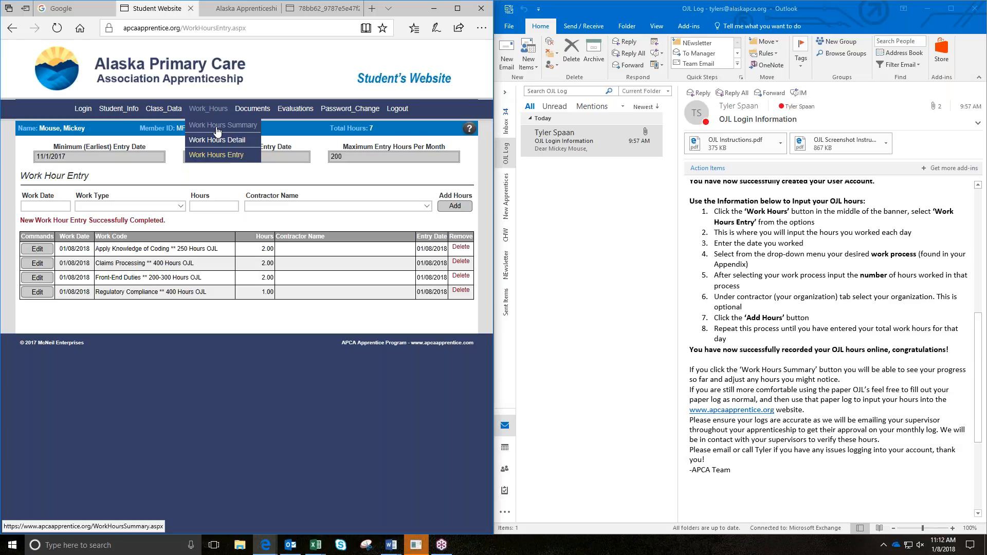
{"action": "left_click", "coordinate": [218, 131]}
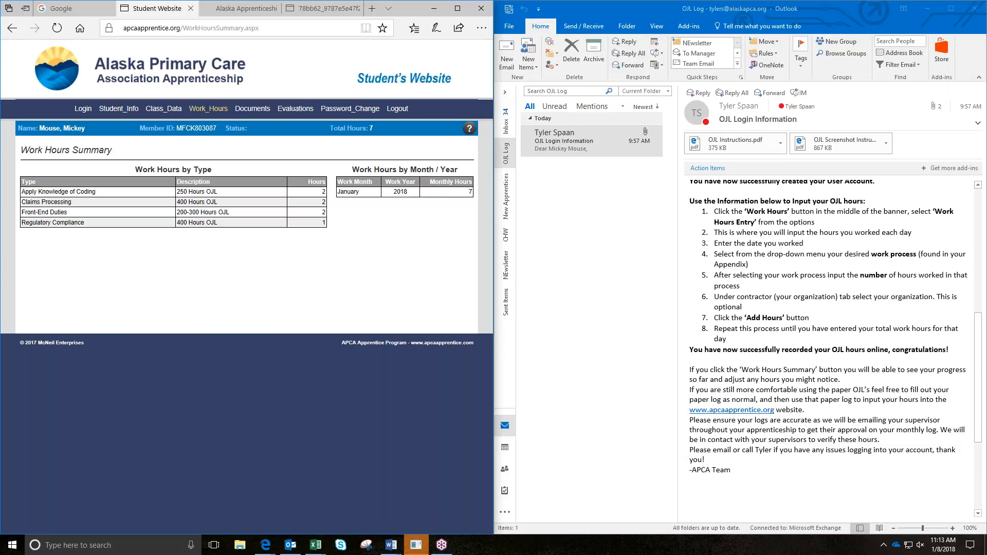
Step: Return to Work Hour Entry and start an entry dated 1/8/2018 for Claims Processing
{"action": "mouse_move", "coordinate": [205, 114]}
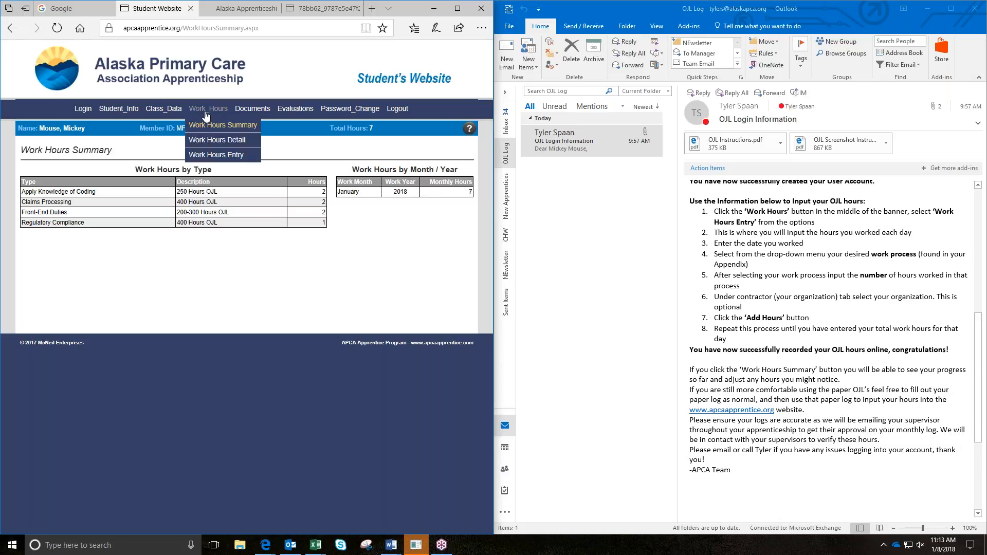
{"action": "left_click", "coordinate": [230, 155]}
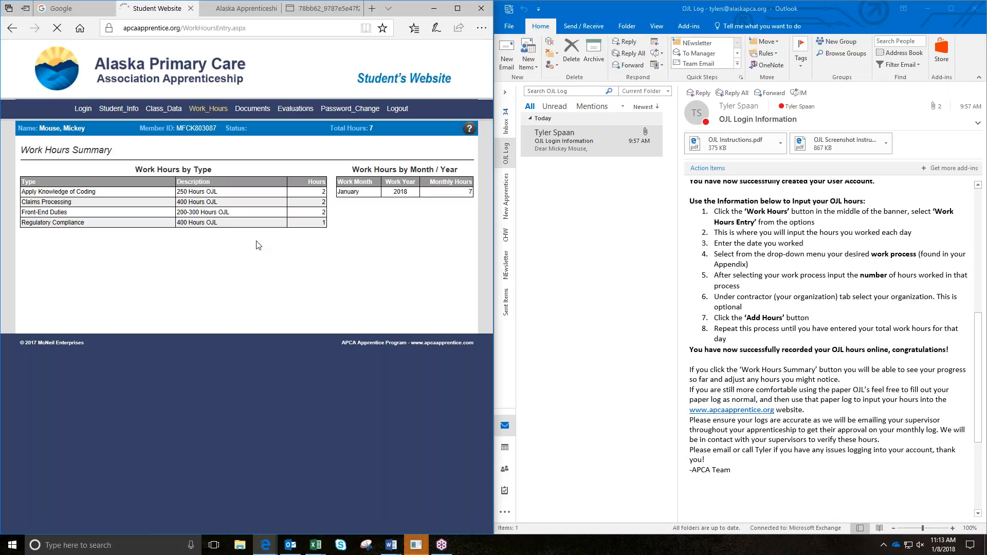
{"action": "left_click", "coordinate": [47, 206]}
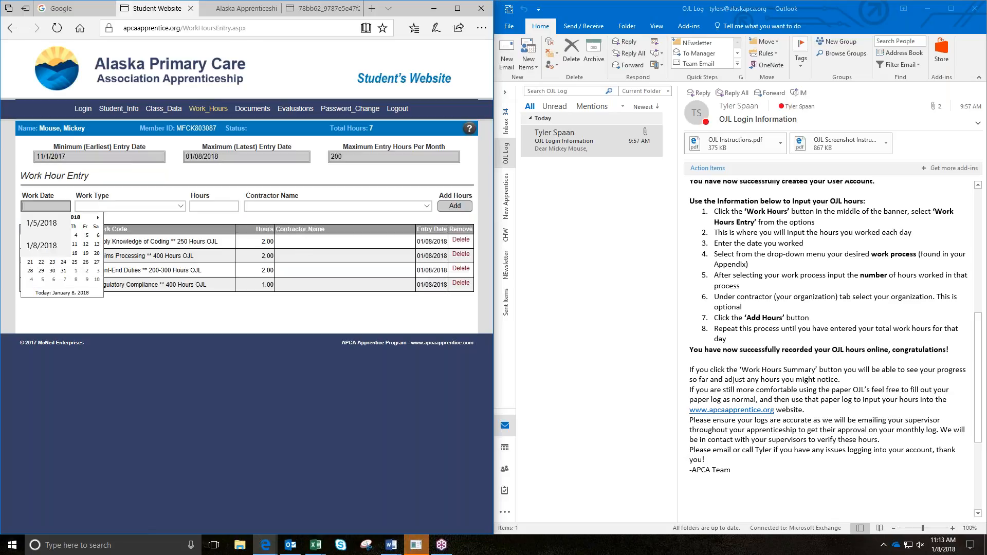
{"action": "type", "text": "1/8/2018"}
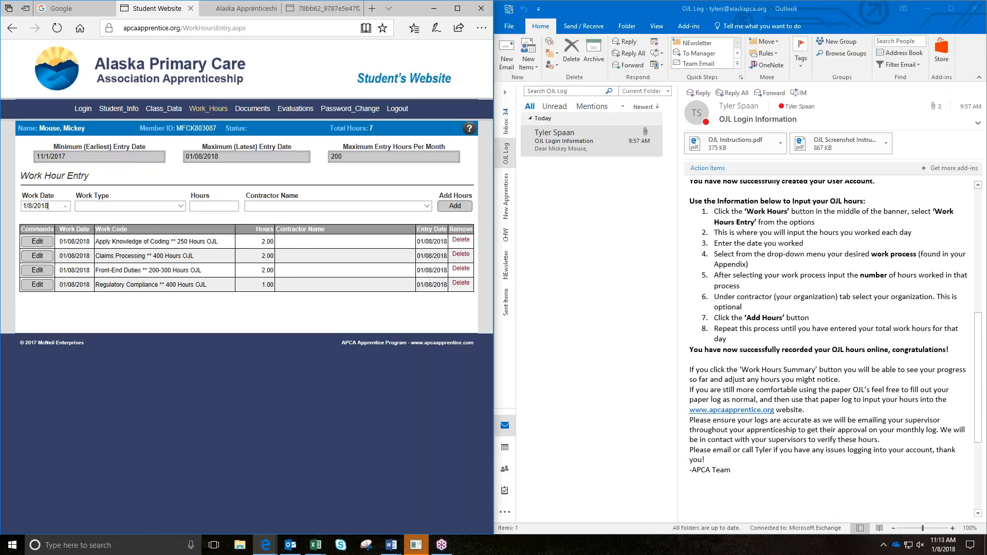
{"action": "left_click", "coordinate": [178, 206]}
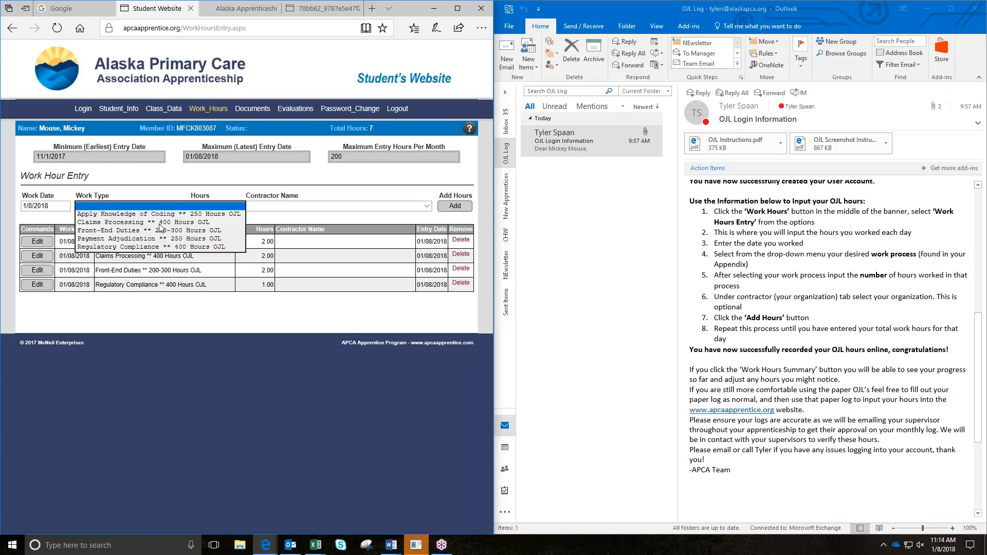
{"action": "left_click", "coordinate": [159, 223]}
{"action": "left_click", "coordinate": [199, 206]}
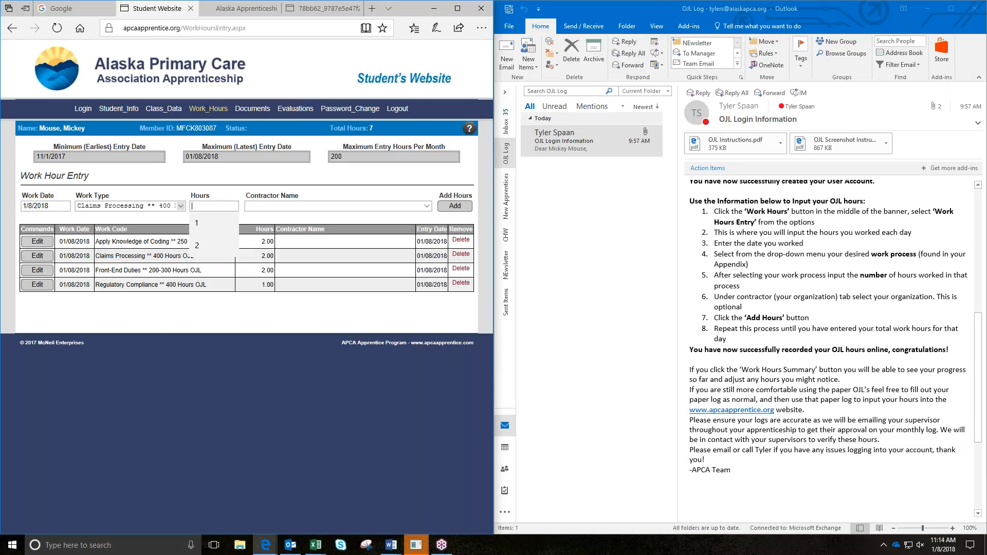
Step: Submit 1.5 hours, then open the rejected duplicate's existing Claims Processing row for editing
{"action": "type", "text": "1.5"}
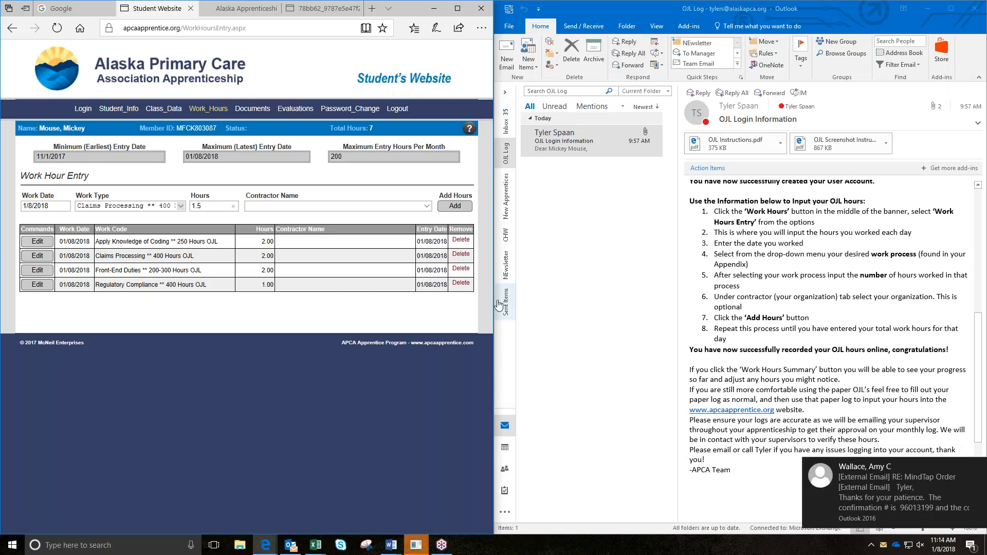
{"action": "left_click", "coordinate": [457, 207]}
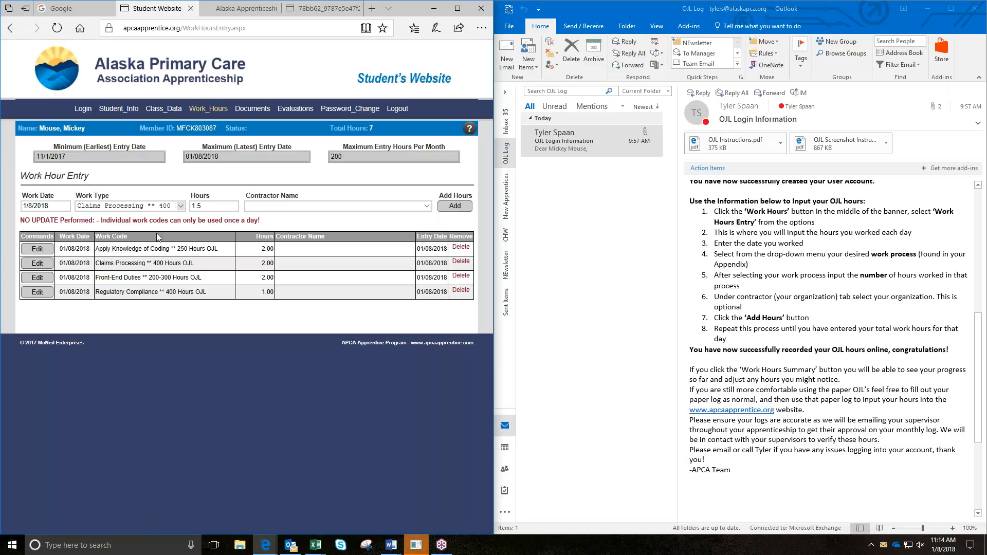
{"action": "left_click", "coordinate": [44, 265]}
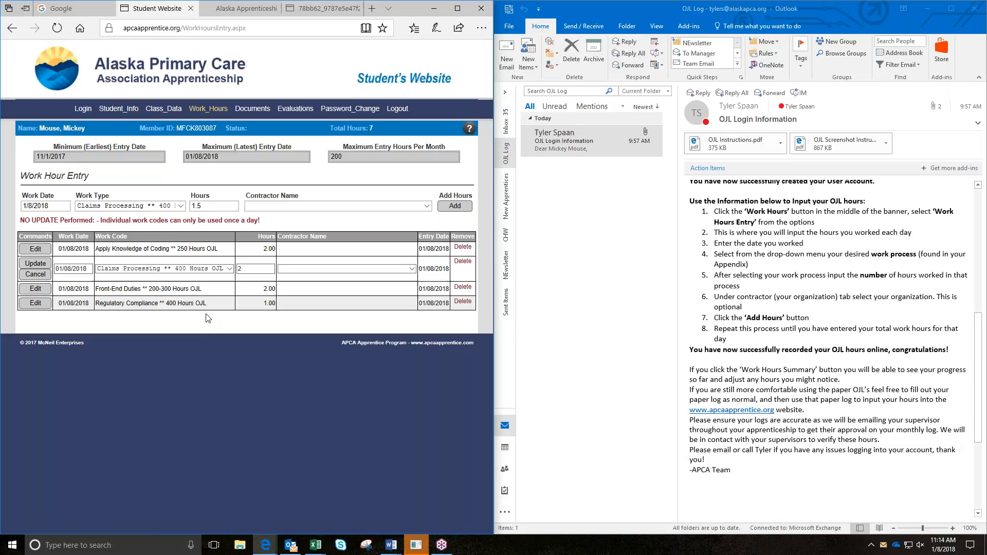
Step: Cancel the edit, delete the 2-hour Claims Processing row, and resubmit the 1.5-hour entry
{"action": "left_click", "coordinate": [38, 267]}
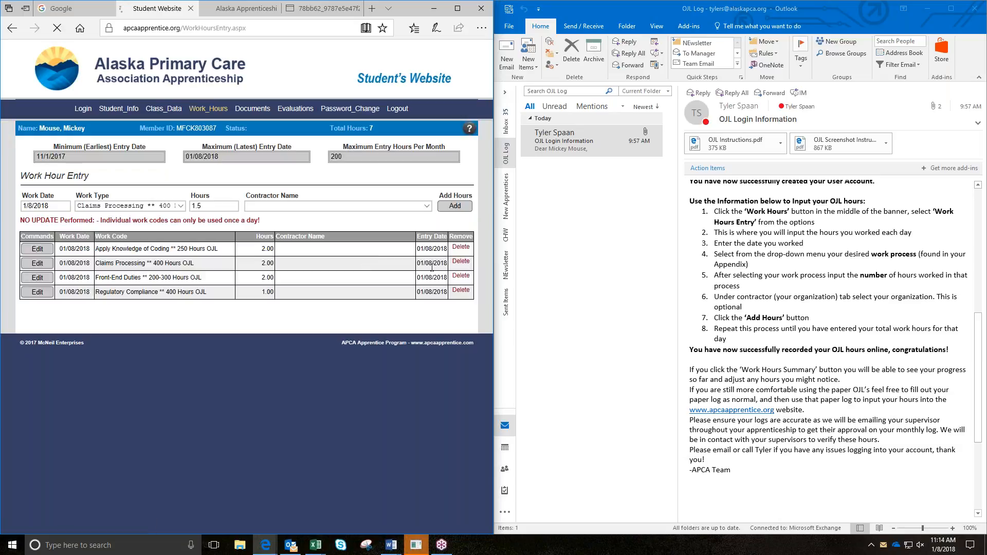
{"action": "left_click", "coordinate": [461, 261]}
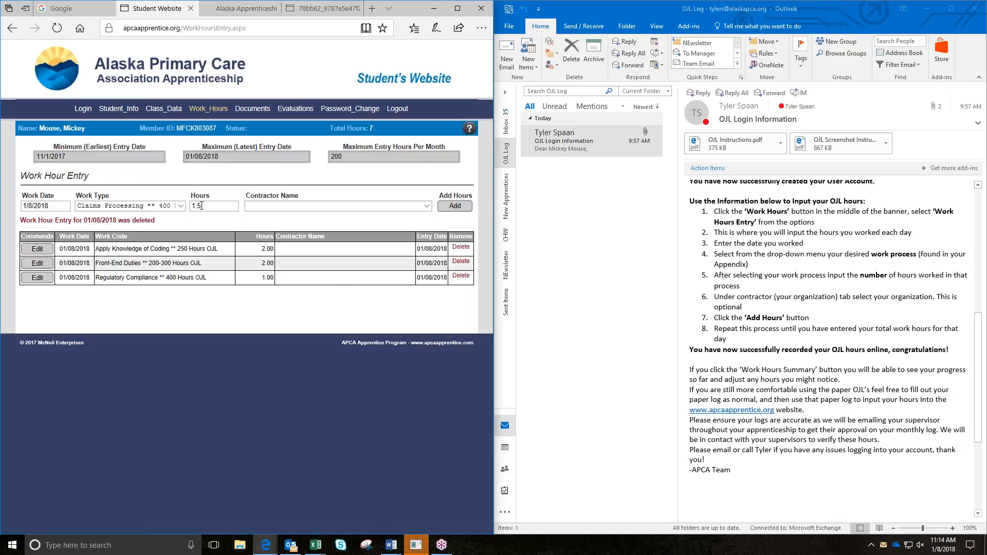
{"action": "left_click", "coordinate": [459, 209]}
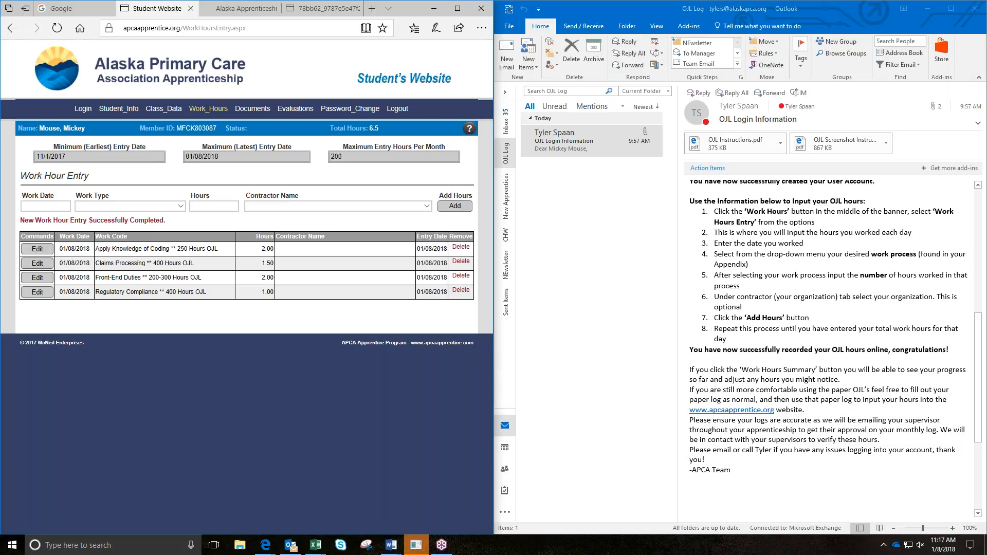
Step: Show the Work_Hours navigation menu with its Work Hours Summary option
{"action": "mouse_move", "coordinate": [208, 108]}
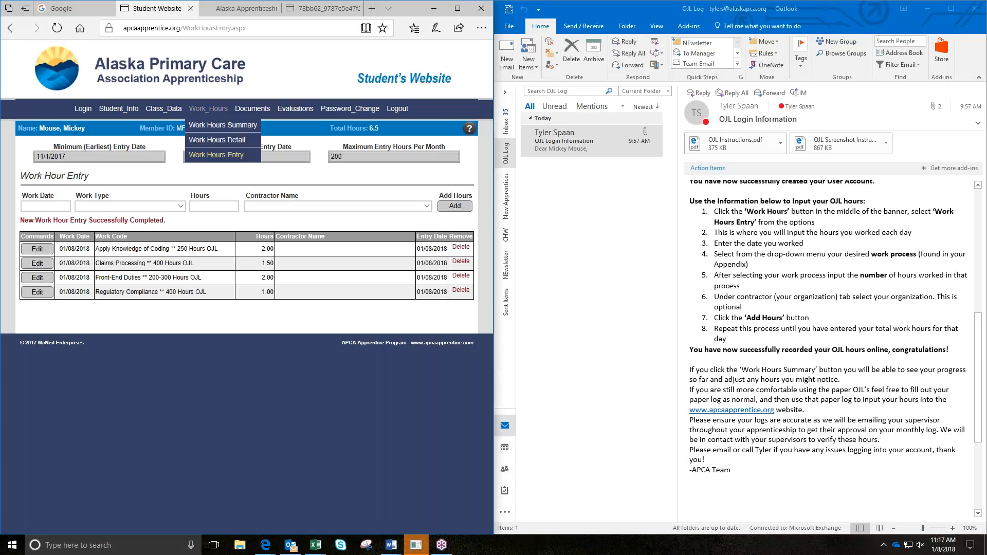
Step: Open Work Hours Summary (January 2018: 6.5 hours) and compare it with the OJL instructions email
{"action": "left_click", "coordinate": [212, 125]}
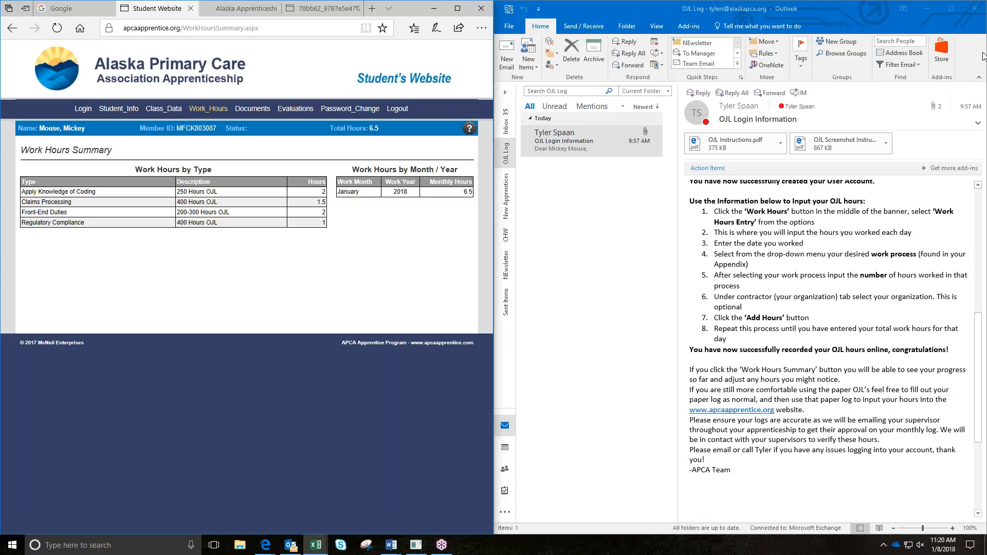
{"action": "left_click", "coordinate": [267, 265]}
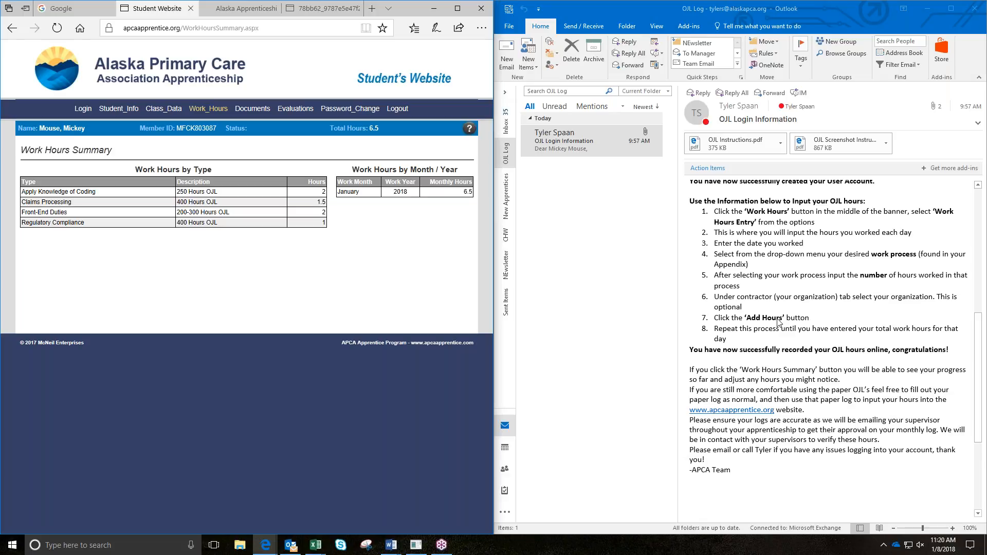
{"action": "left_click", "coordinate": [779, 323]}
Step: Maximize the Edge window and close the 78bb62 instructions PDF tab
{"action": "left_click", "coordinate": [457, 10]}
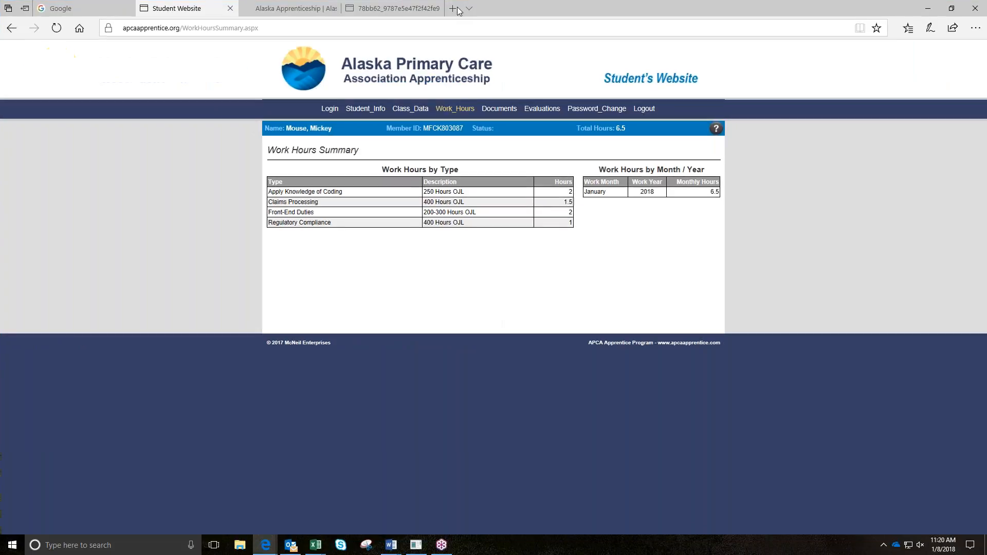
{"action": "mouse_move", "coordinate": [396, 4]}
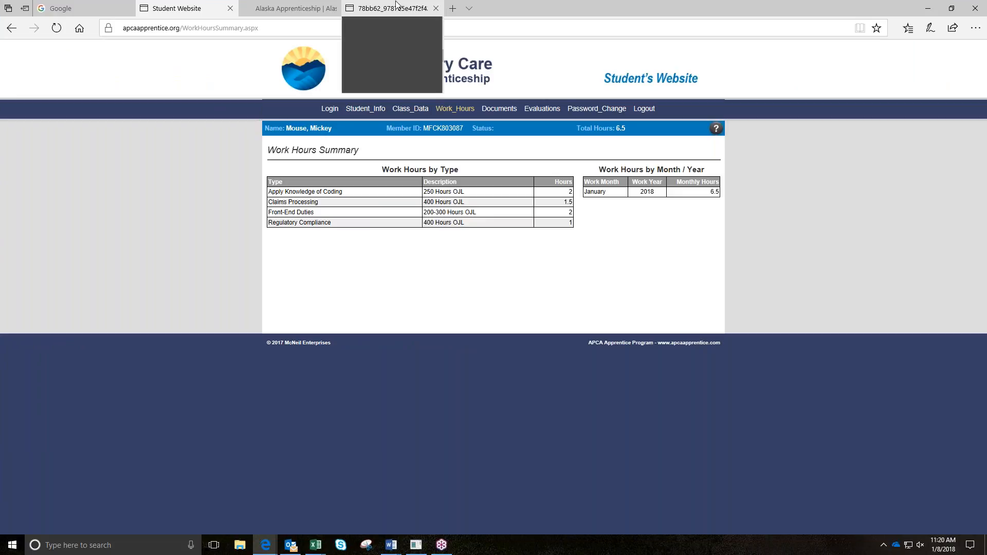
{"action": "left_click", "coordinate": [436, 10]}
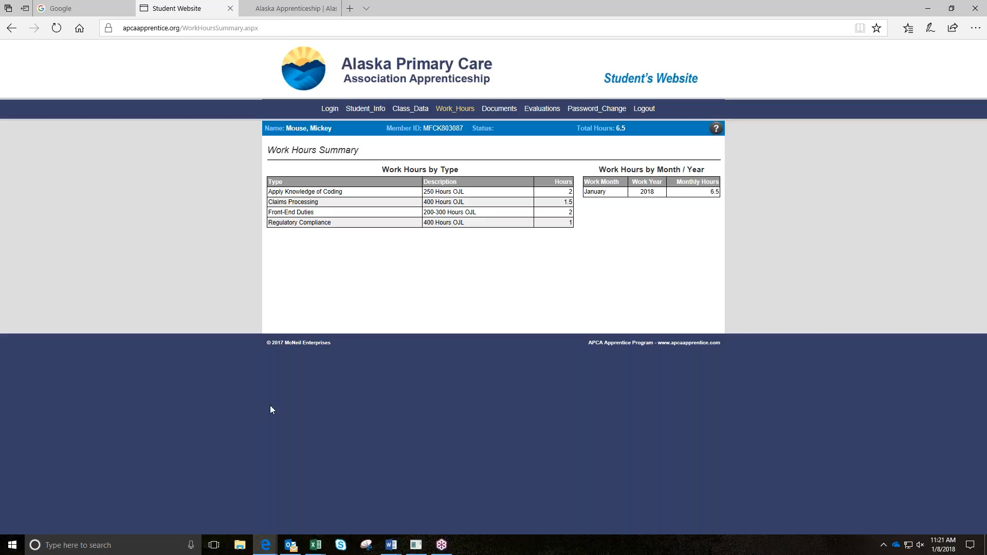
{"action": "mouse_move", "coordinate": [275, 13]}
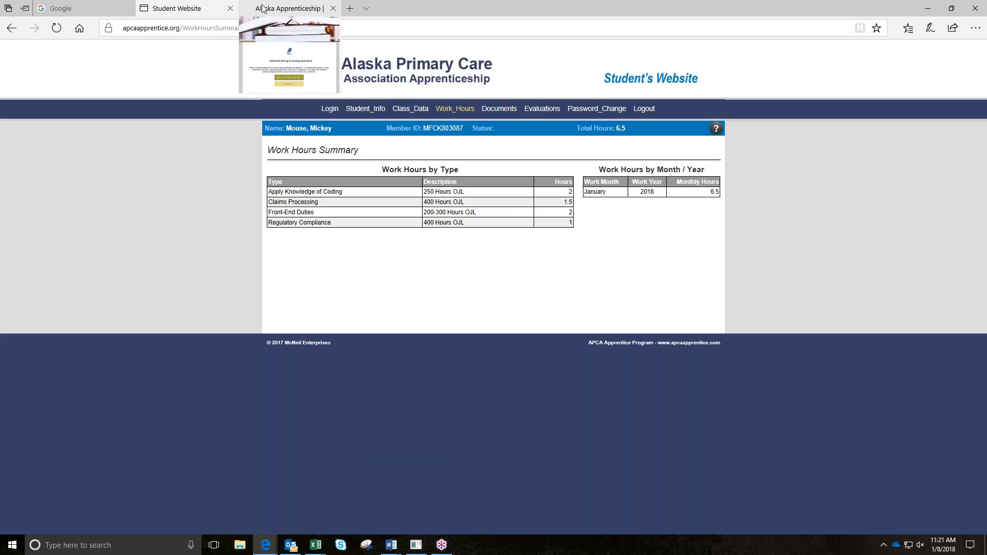
Step: On the Alaska Apprenticeship site, go to OJL Instructions and open the Screenshot Instructions PDF
{"action": "left_click", "coordinate": [262, 8]}
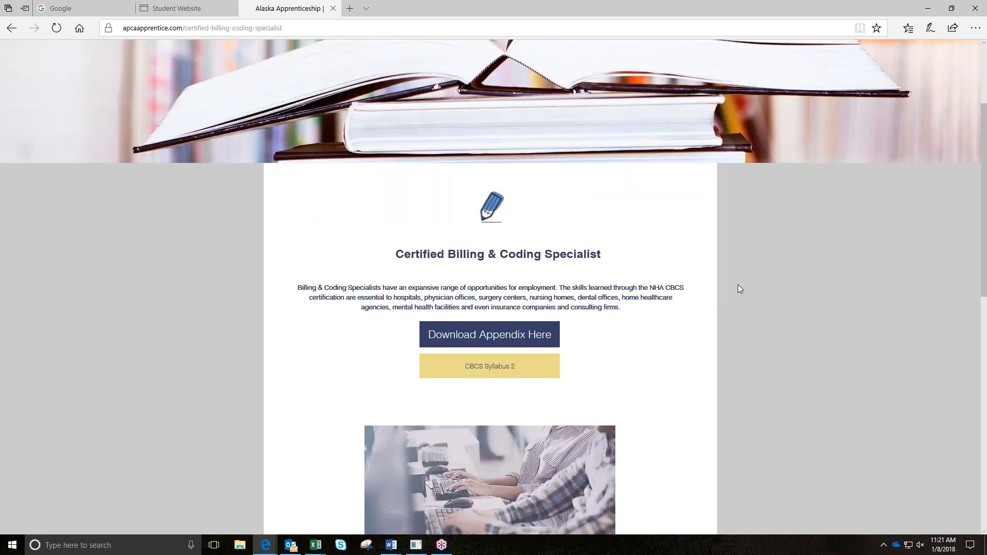
{"action": "scroll", "coordinate": [751, 355], "scroll_direction": "up", "scroll_amount": 3}
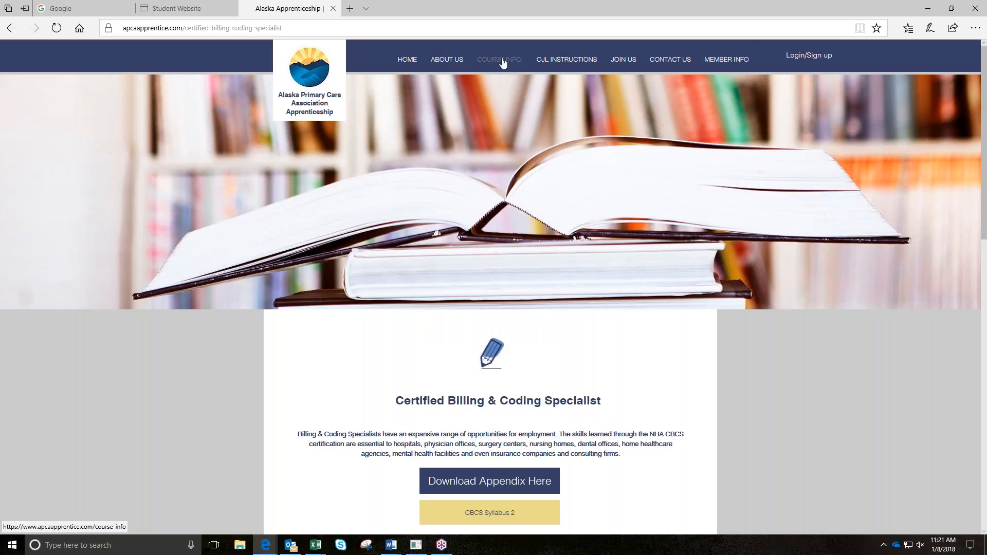
{"action": "left_click", "coordinate": [574, 61]}
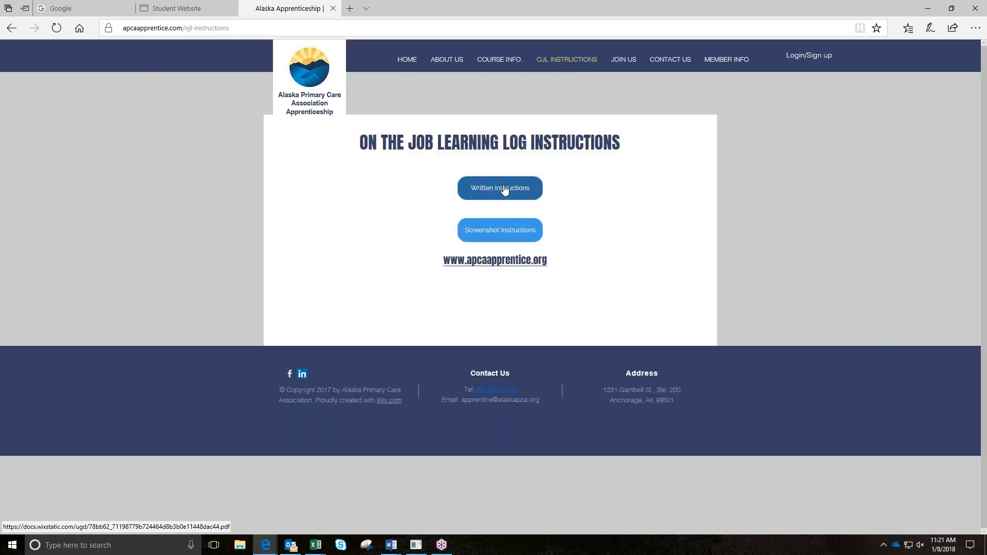
{"action": "left_click", "coordinate": [492, 240]}
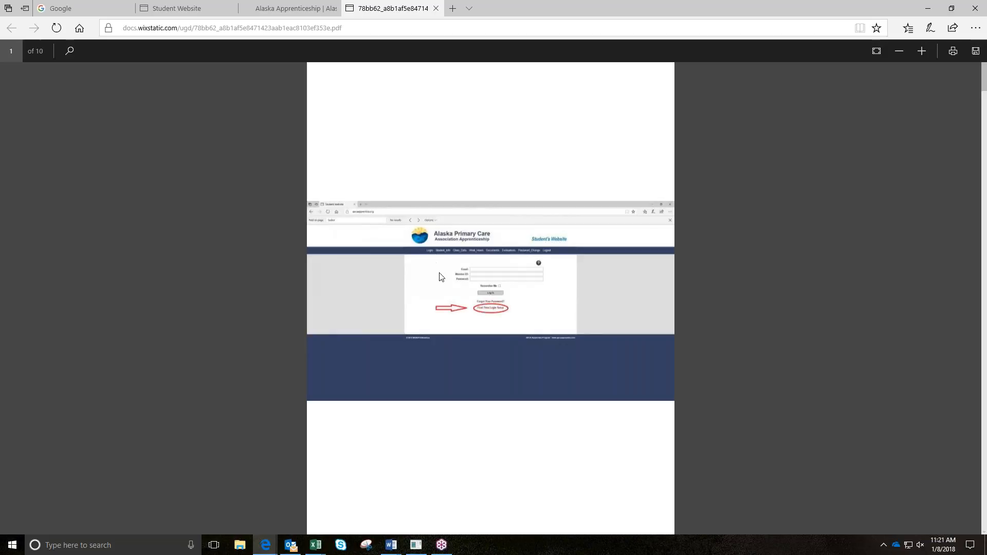
Step: Review pages 1–3 of the Screenshot Instructions PDF, then switch back to the Alaska Apprenticeship OJL instructions
{"action": "scroll", "coordinate": [432, 282], "scroll_direction": "up", "scroll_amount": 2}
{"action": "scroll", "coordinate": [432, 286], "scroll_direction": "up", "scroll_amount": 2}
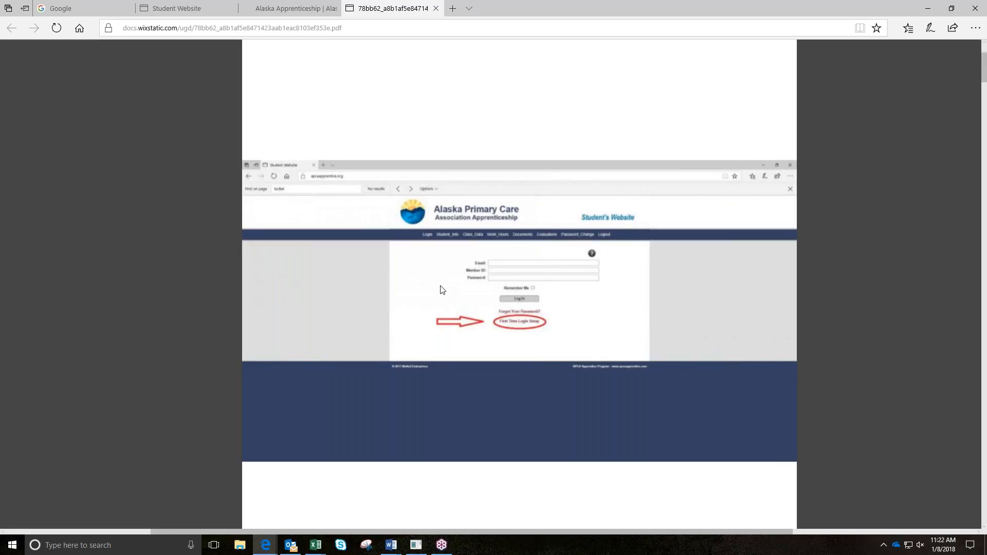
{"action": "scroll", "coordinate": [440, 286], "scroll_direction": "up", "scroll_amount": 1}
{"action": "scroll", "coordinate": [439, 286], "scroll_direction": "down", "scroll_amount": 4}
{"action": "scroll", "coordinate": [440, 294], "scroll_direction": "up", "scroll_amount": 2}
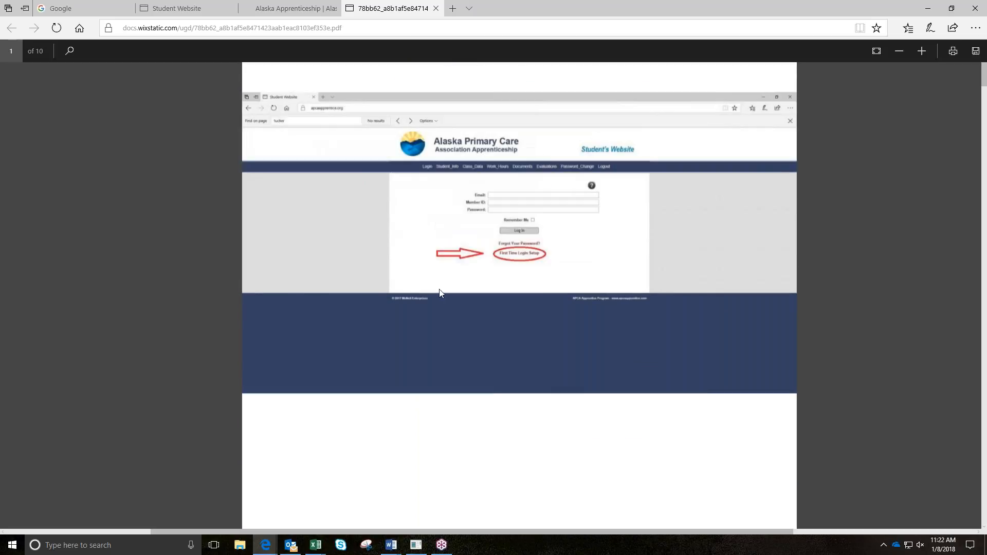
{"action": "scroll", "coordinate": [439, 294], "scroll_direction": "down", "scroll_amount": 4}
{"action": "scroll", "coordinate": [448, 285], "scroll_direction": "up", "scroll_amount": 3}
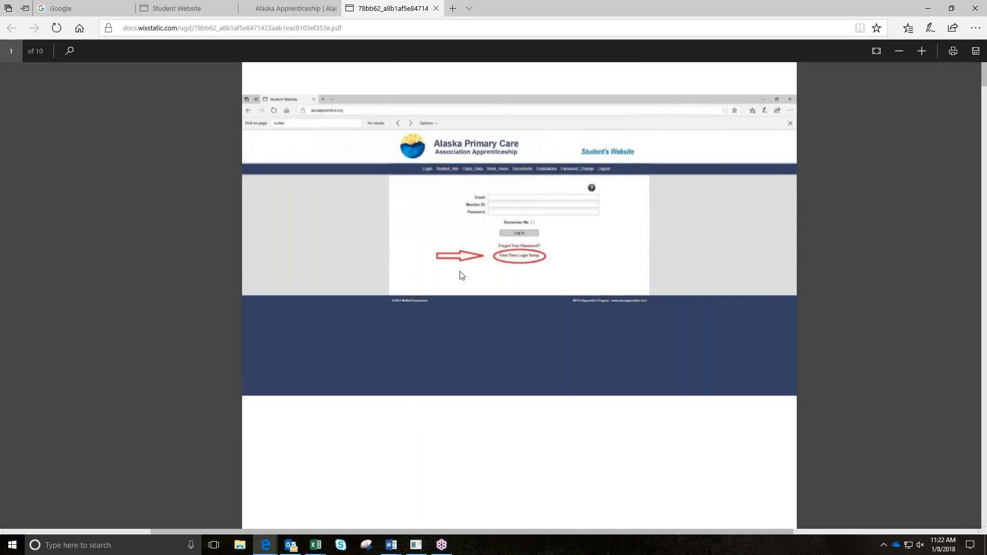
{"action": "scroll", "coordinate": [507, 274], "scroll_direction": "down", "scroll_amount": 6}
{"action": "scroll", "coordinate": [506, 274], "scroll_direction": "down", "scroll_amount": 5}
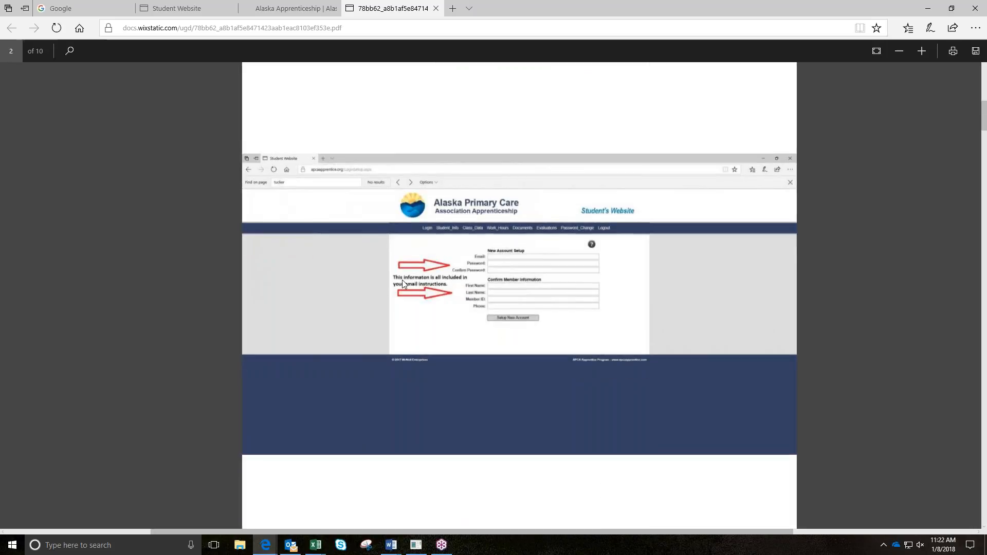
{"action": "scroll", "coordinate": [399, 286], "scroll_direction": "down", "scroll_amount": 6}
{"action": "scroll", "coordinate": [401, 293], "scroll_direction": "down", "scroll_amount": 5}
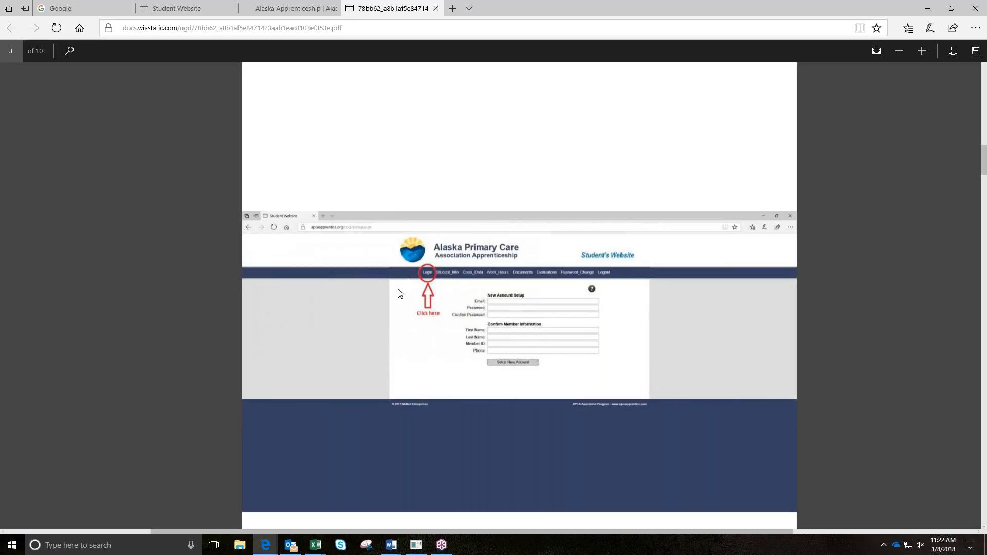
{"action": "scroll", "coordinate": [400, 288], "scroll_direction": "up", "scroll_amount": 10}
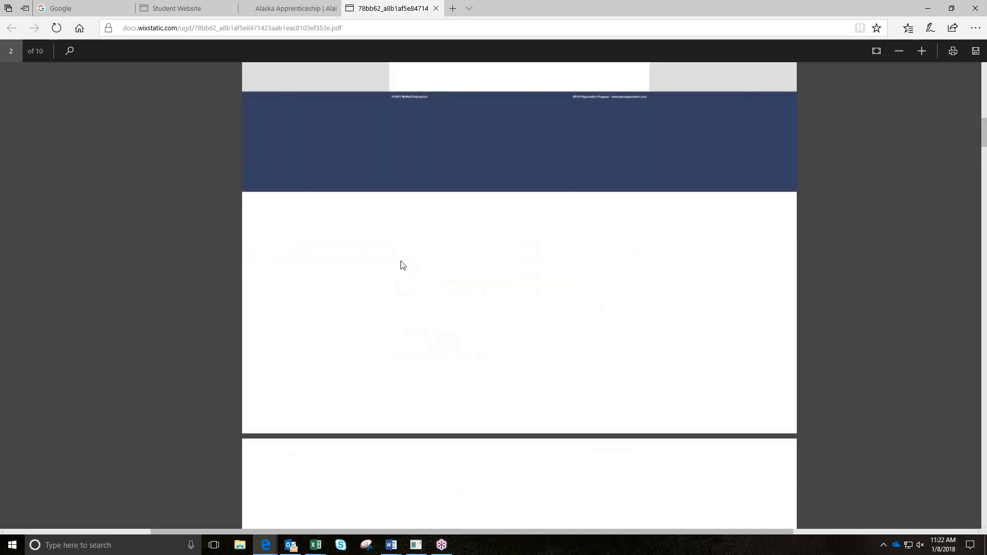
{"action": "left_click", "coordinate": [312, 4]}
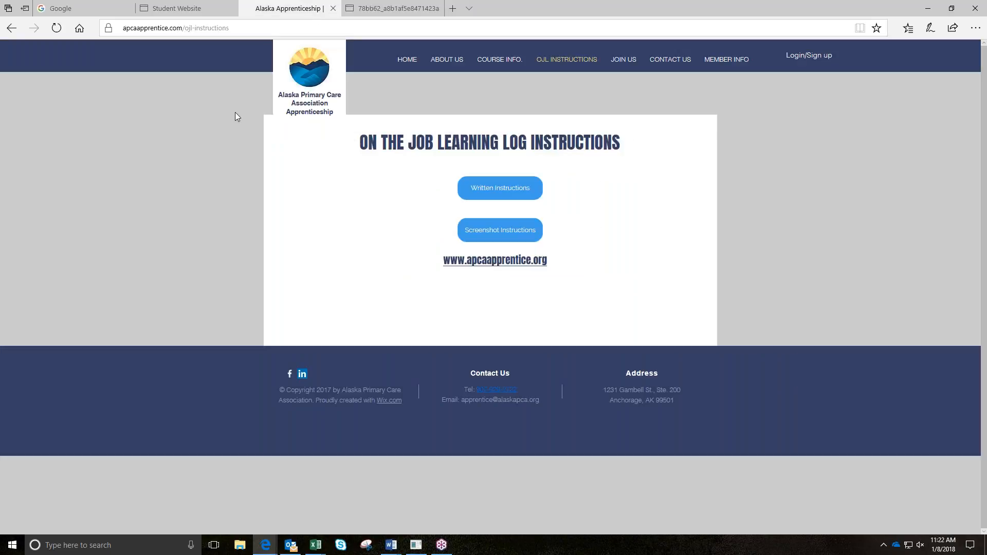